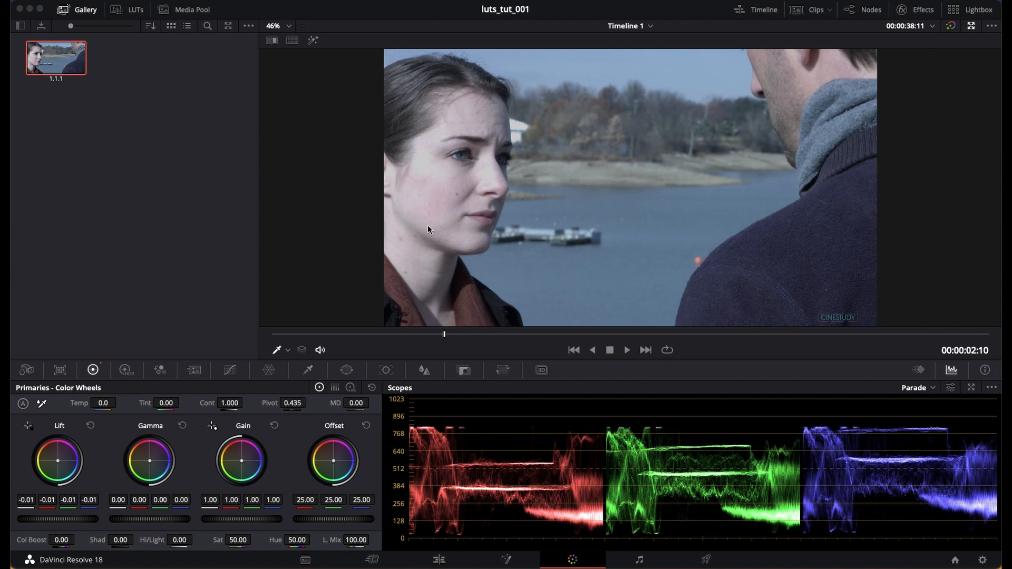
Set the clip's contrast to 1.030 and lower the blue level of the RGB Mixer's Blue Output to 0.95.
{"action": "left_click", "coordinate": [441, 560]}
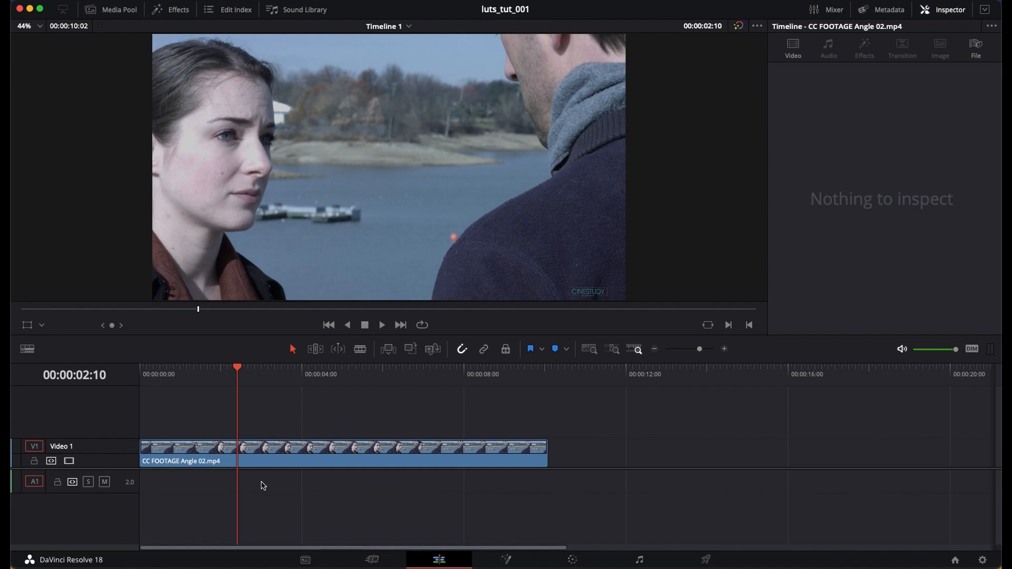
{"action": "left_click", "coordinate": [573, 561]}
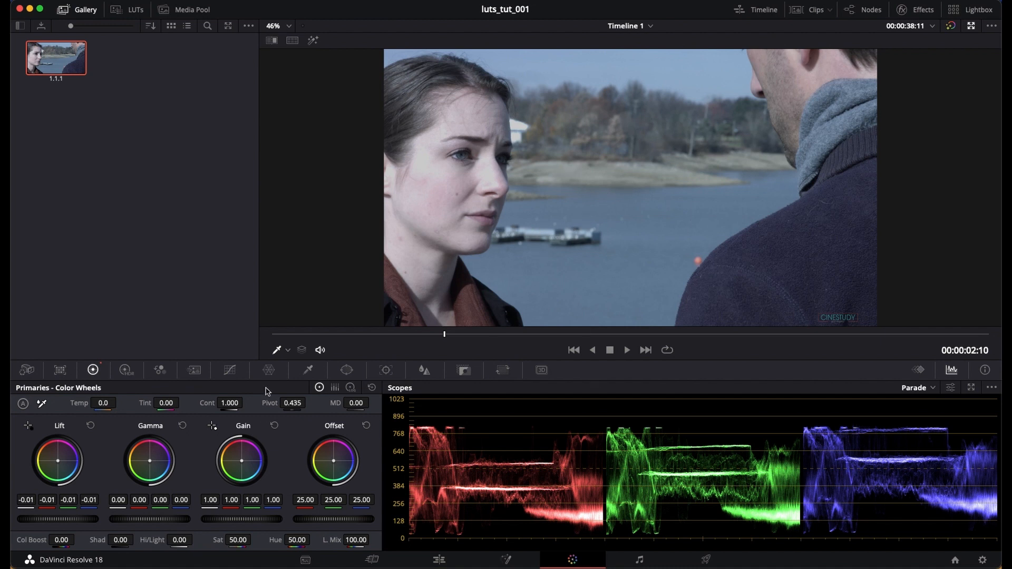
{"action": "left_click_drag", "start_coordinate": [230, 403], "coordinate": [232, 405]}
{"action": "left_click_drag", "start_coordinate": [53, 522], "coordinate": [65, 523]}
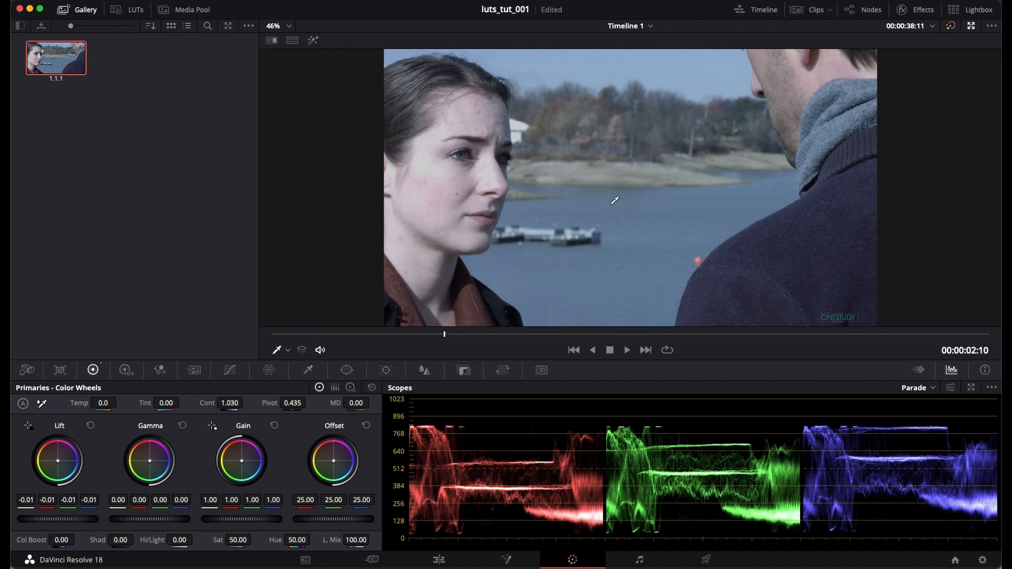
{"action": "left_click", "coordinate": [161, 370]}
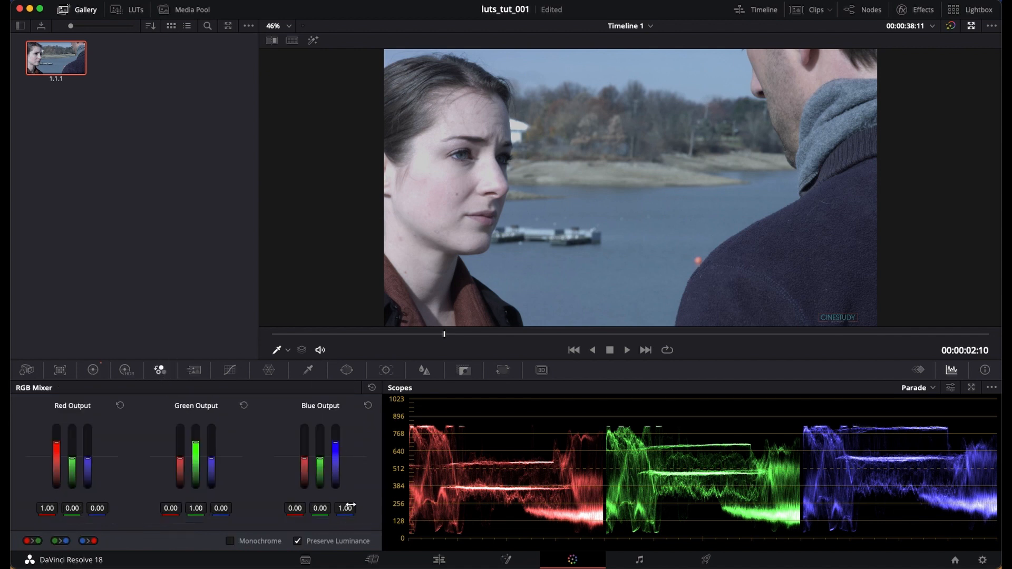
{"action": "left_click_drag", "start_coordinate": [347, 510], "coordinate": [344, 509]}
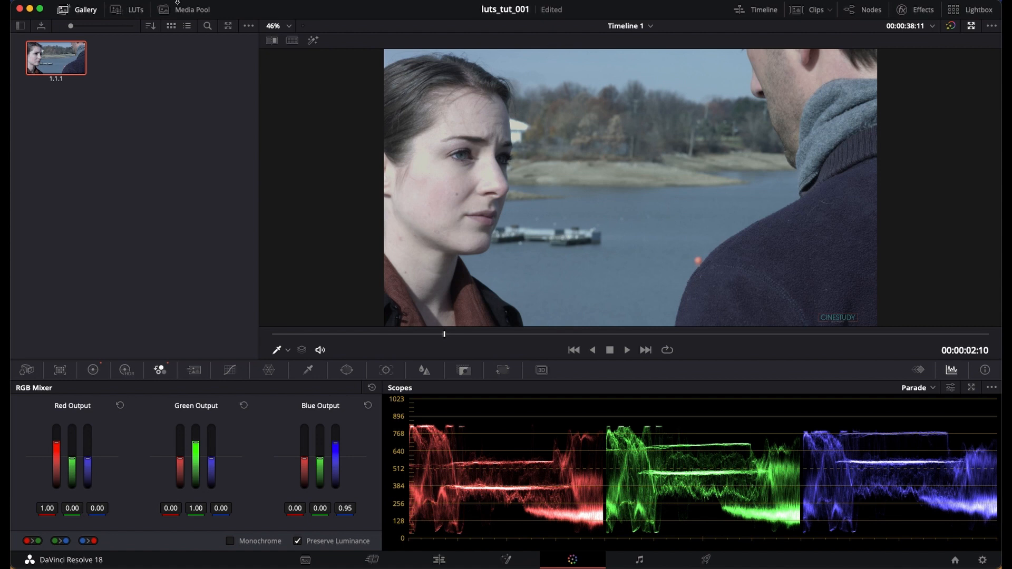
Open the LUT library and browse the Blackmagic Design, Astrodesign and Luts ONE collections.
{"action": "left_click", "coordinate": [135, 11]}
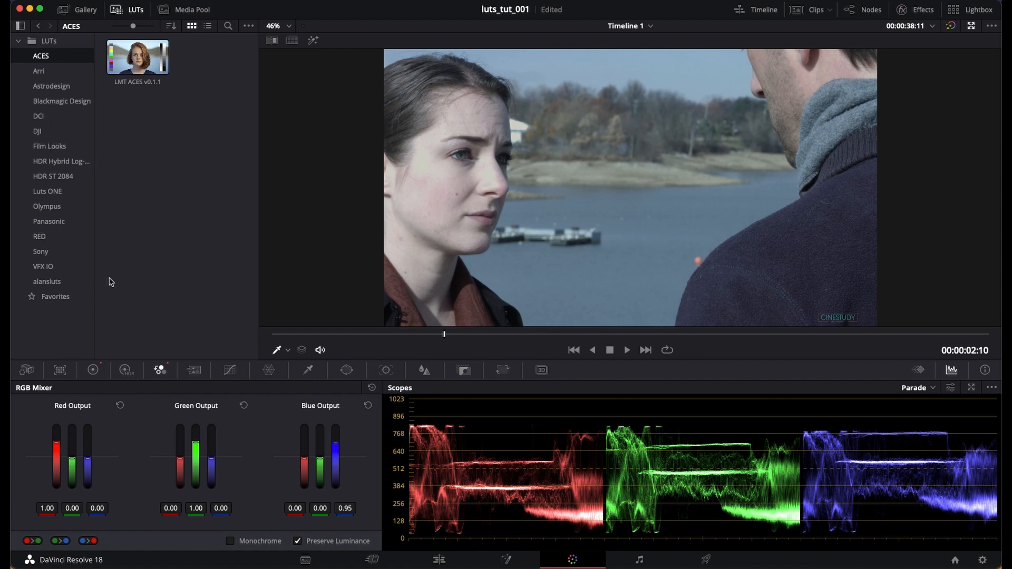
{"action": "left_click", "coordinate": [61, 102]}
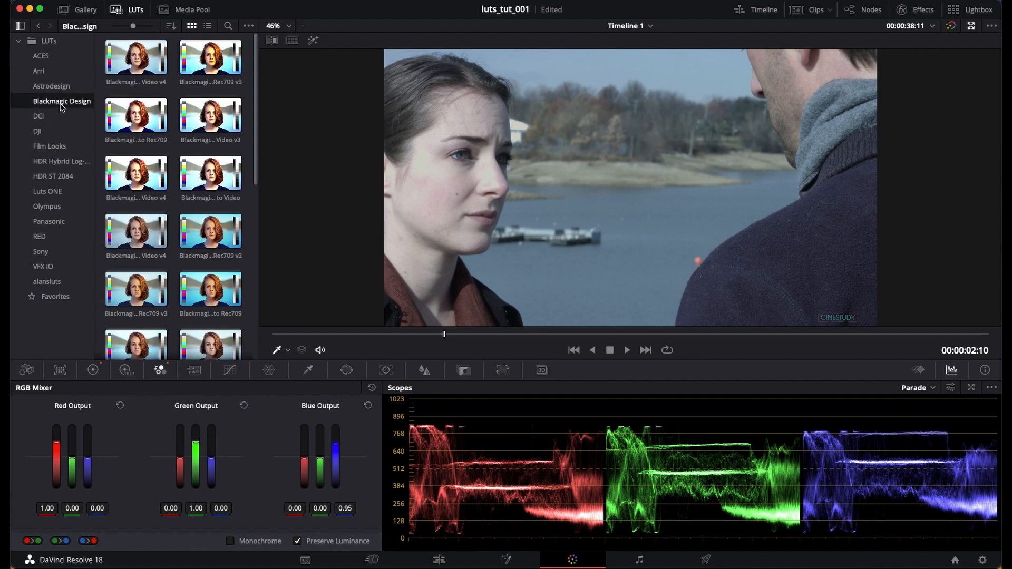
{"action": "left_click", "coordinate": [60, 88]}
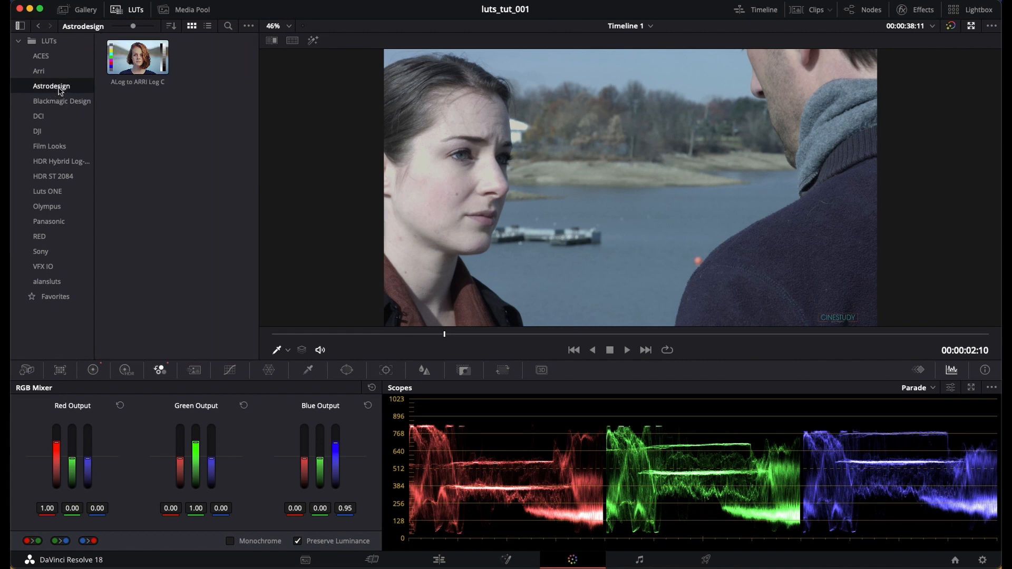
{"action": "left_click", "coordinate": [59, 194]}
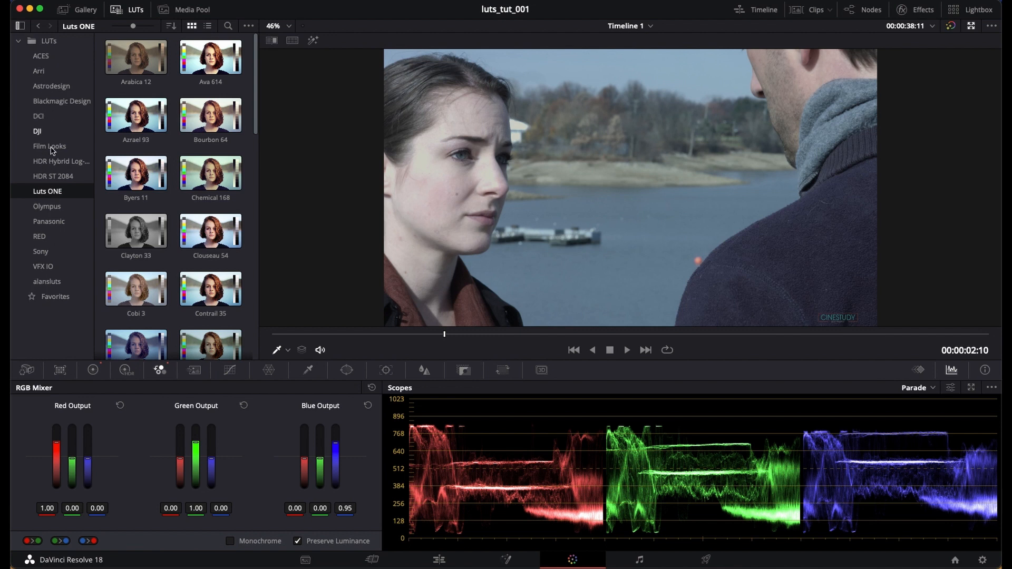
Reveal the Luts ONE folder in Finder, examine its CUBE files and the parent LUT folder, and close the window.
{"action": "right_click", "coordinate": [57, 192]}
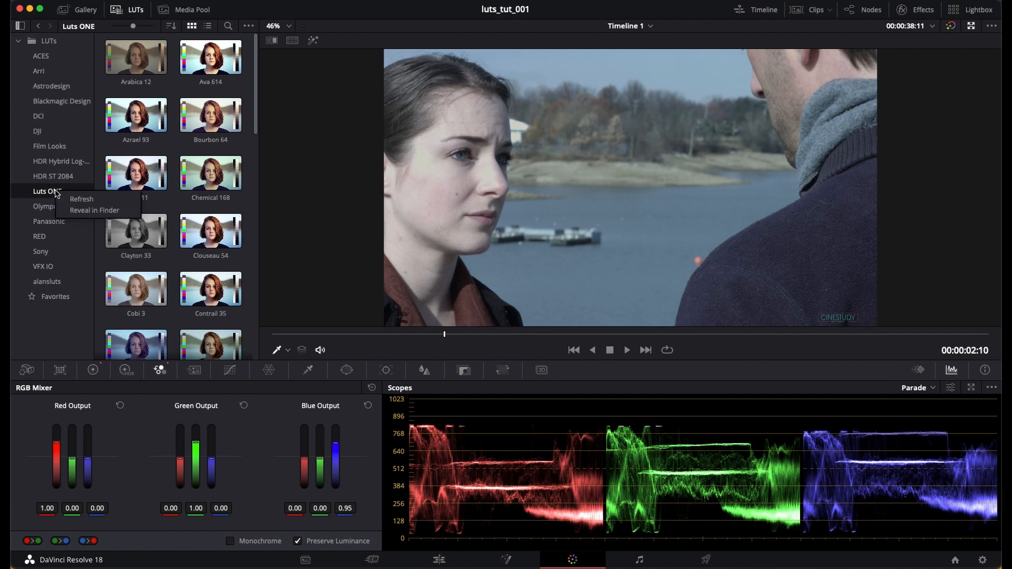
{"action": "left_click", "coordinate": [84, 211]}
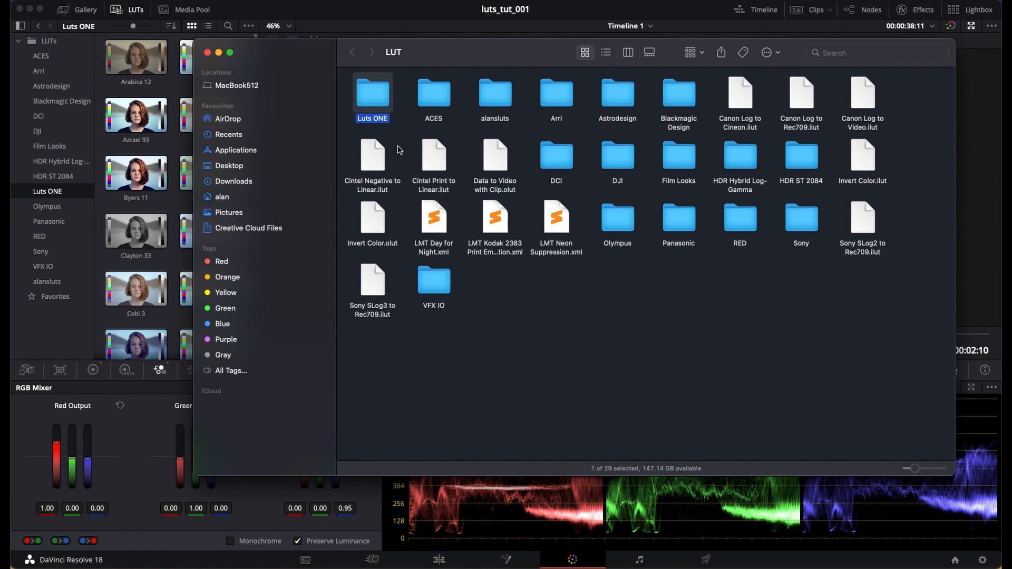
{"action": "double_click", "coordinate": [361, 100]}
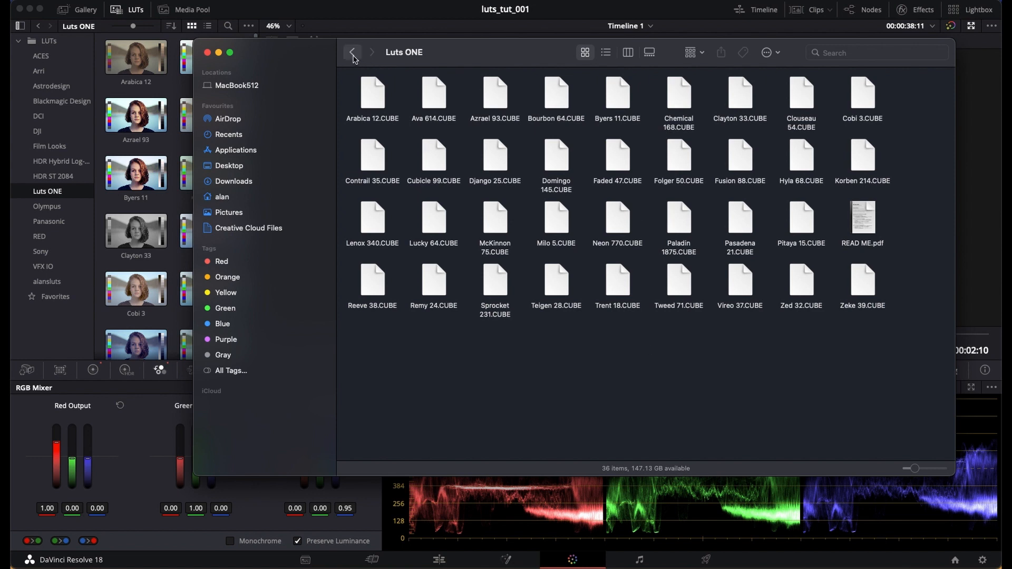
{"action": "left_click", "coordinate": [352, 52]}
{"action": "right_click", "coordinate": [564, 299]}
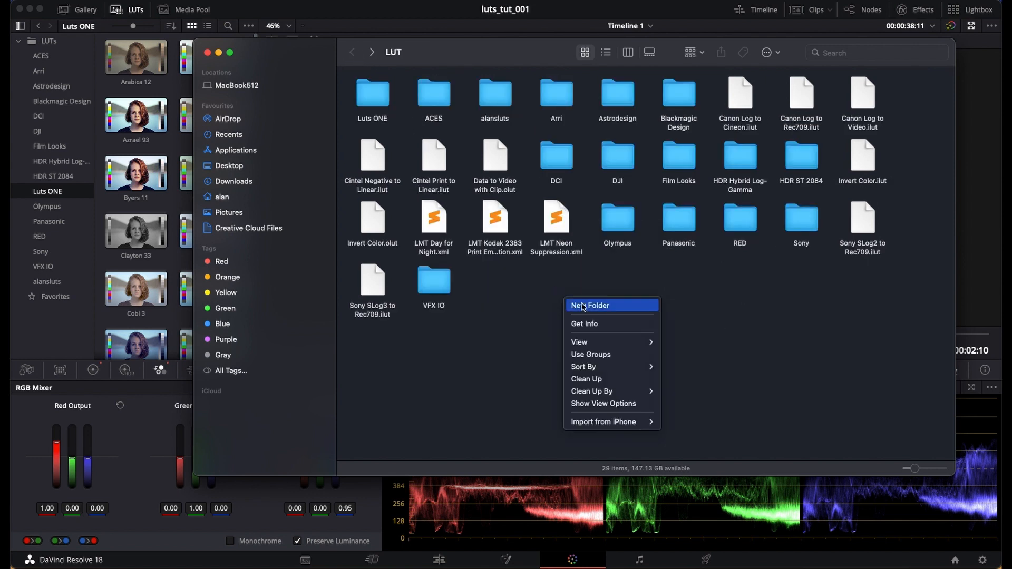
{"action": "left_click", "coordinate": [490, 352]}
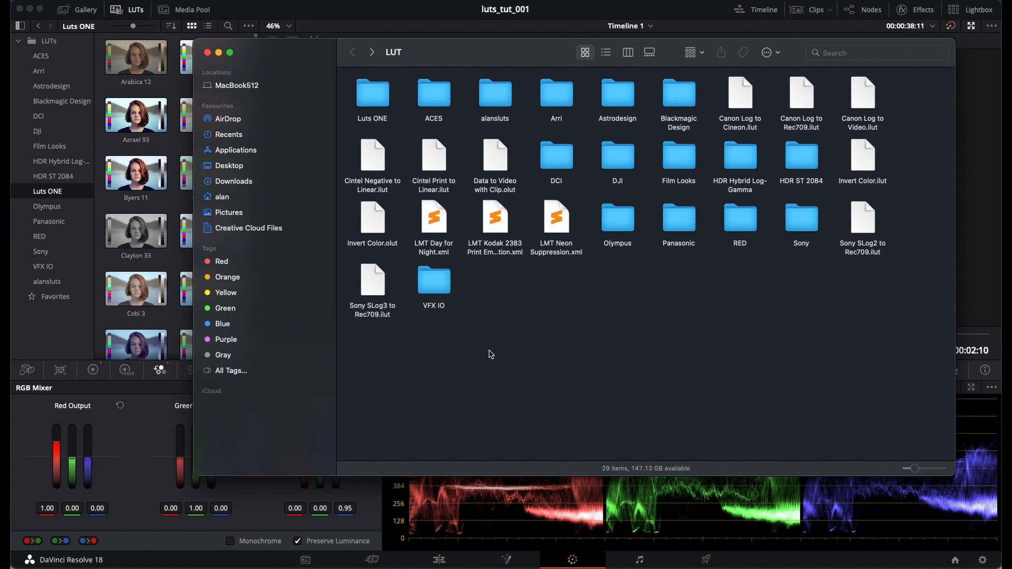
{"action": "left_click", "coordinate": [207, 52]}
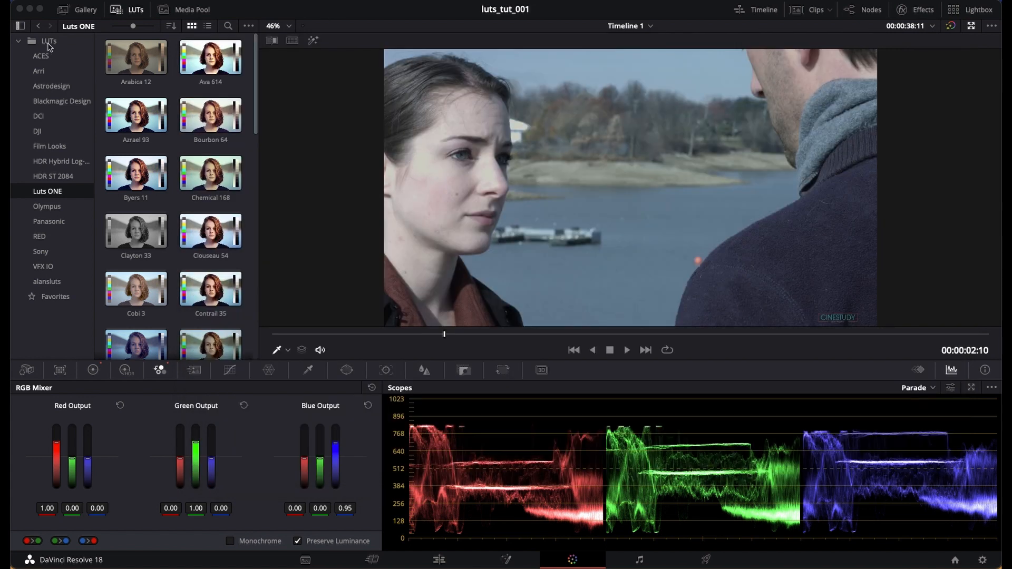
Check the refresh option for the LUT library and preview the Luts ONE looks on the clip.
{"action": "left_click", "coordinate": [49, 42]}
{"action": "right_click", "coordinate": [49, 42]}
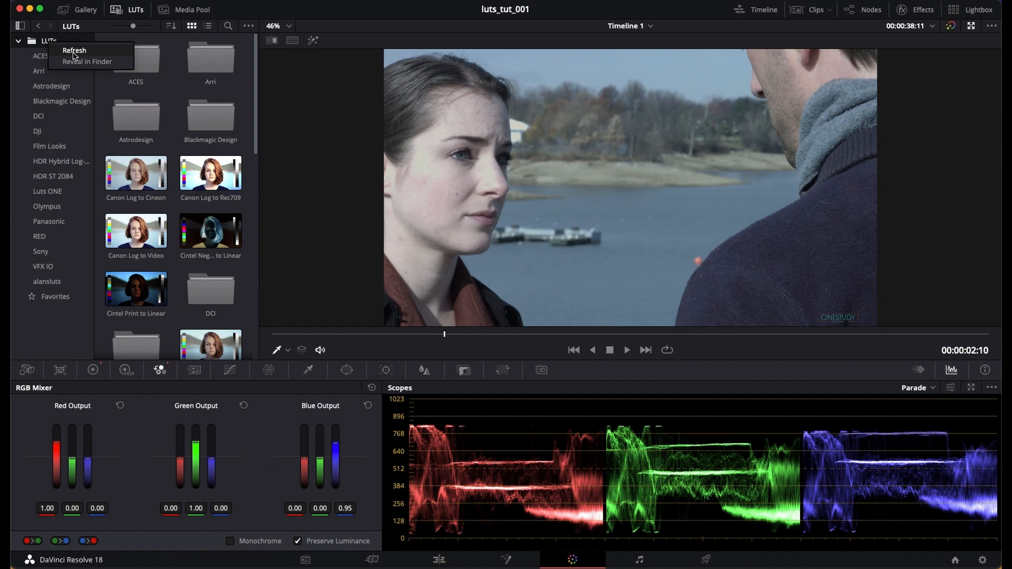
{"action": "left_click", "coordinate": [53, 194]}
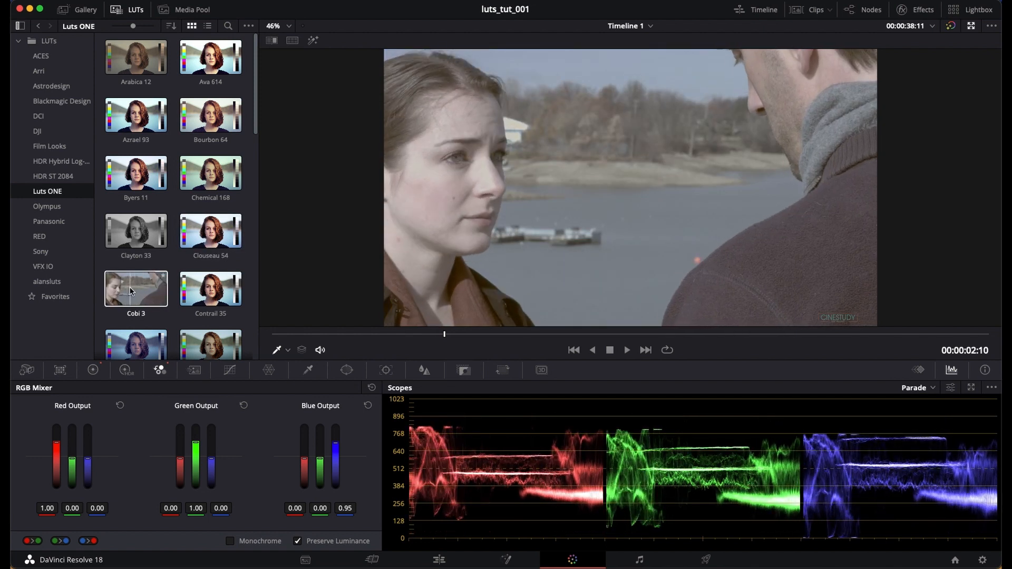
{"action": "scroll", "coordinate": [131, 287], "scroll_direction": "down", "scroll_amount": 8}
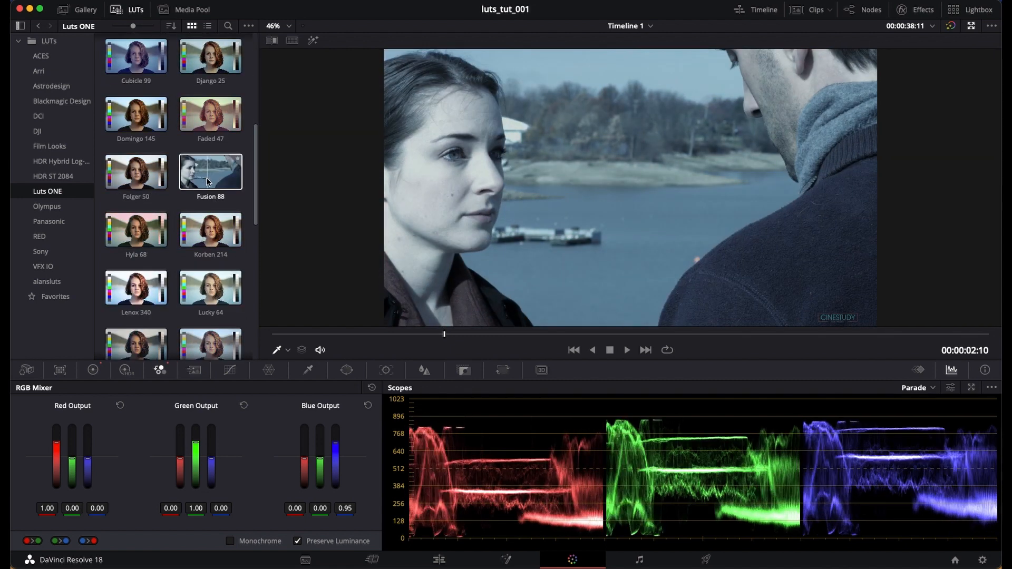
{"action": "scroll", "coordinate": [209, 283], "scroll_direction": "down", "scroll_amount": 8}
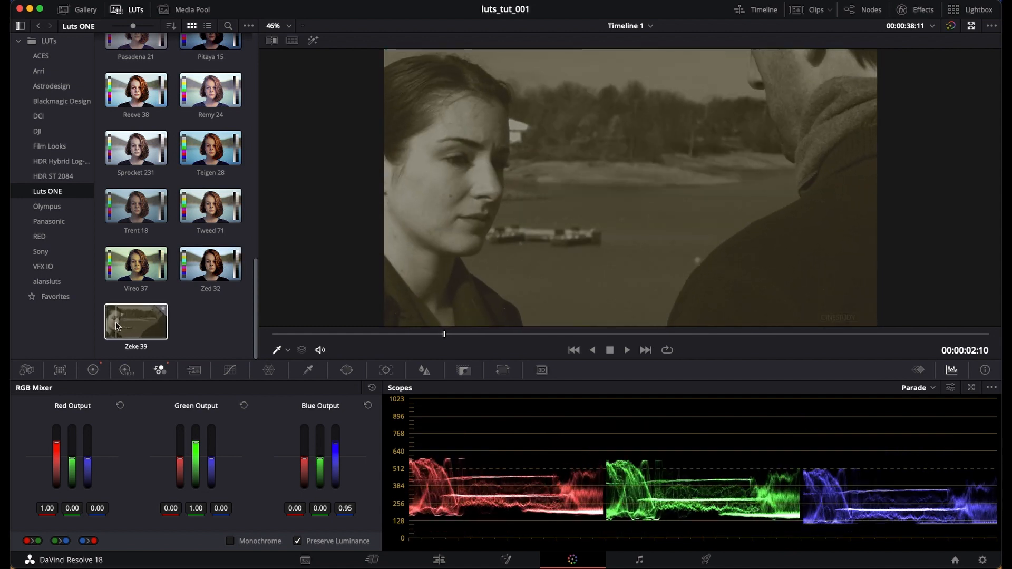
{"action": "scroll", "coordinate": [182, 258], "scroll_direction": "up", "scroll_amount": 8}
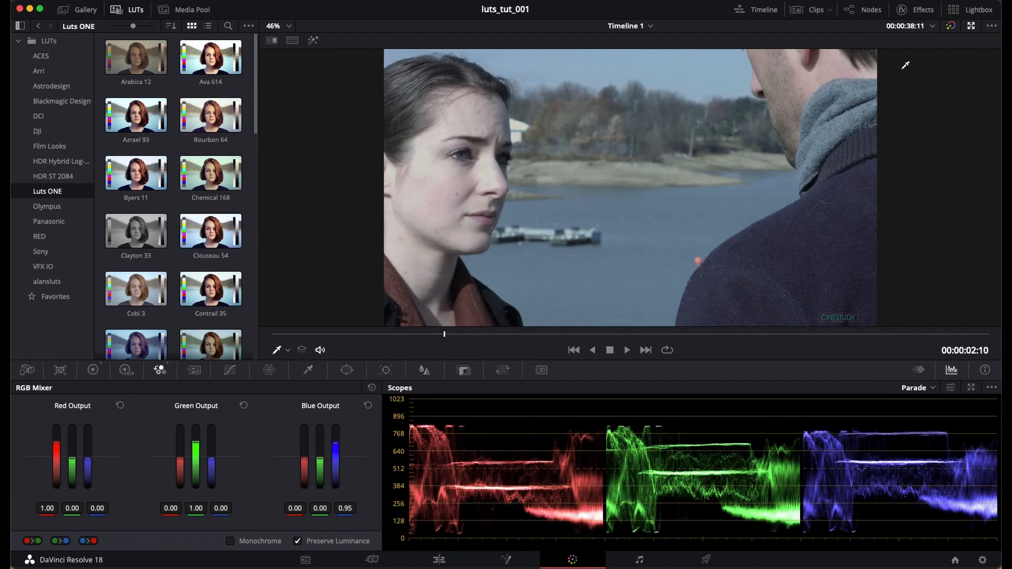
Show the node graph, move the graded node near the output, and insert a new Corrector node before it.
{"action": "left_click", "coordinate": [864, 10]}
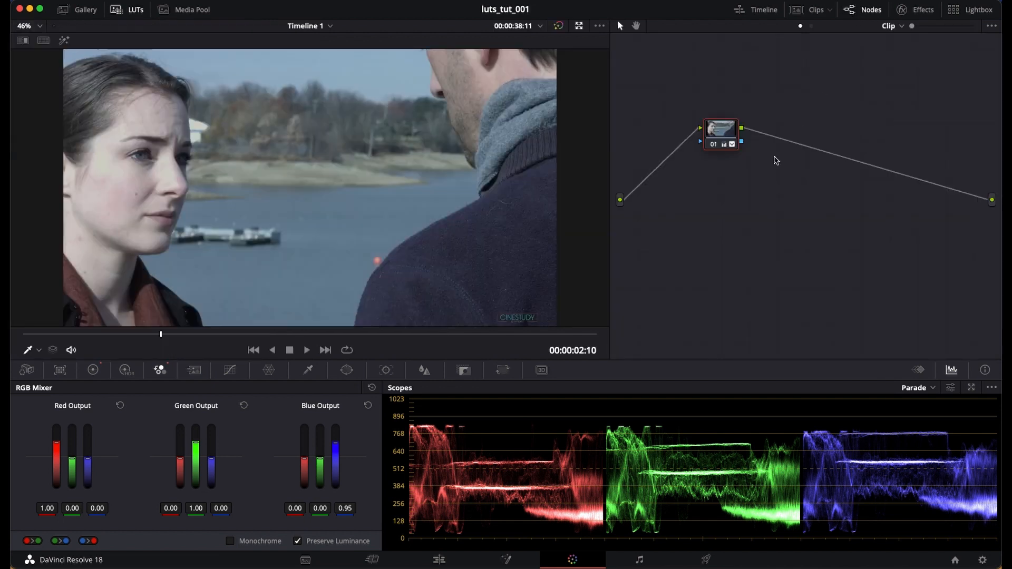
{"action": "left_click_drag", "start_coordinate": [726, 133], "coordinate": [907, 199]}
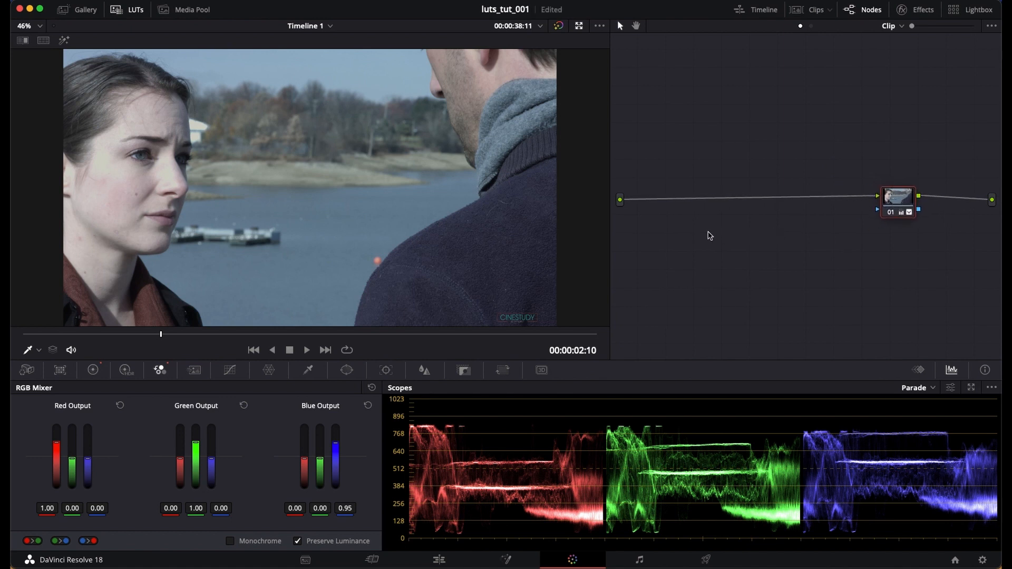
{"action": "right_click", "coordinate": [714, 240]}
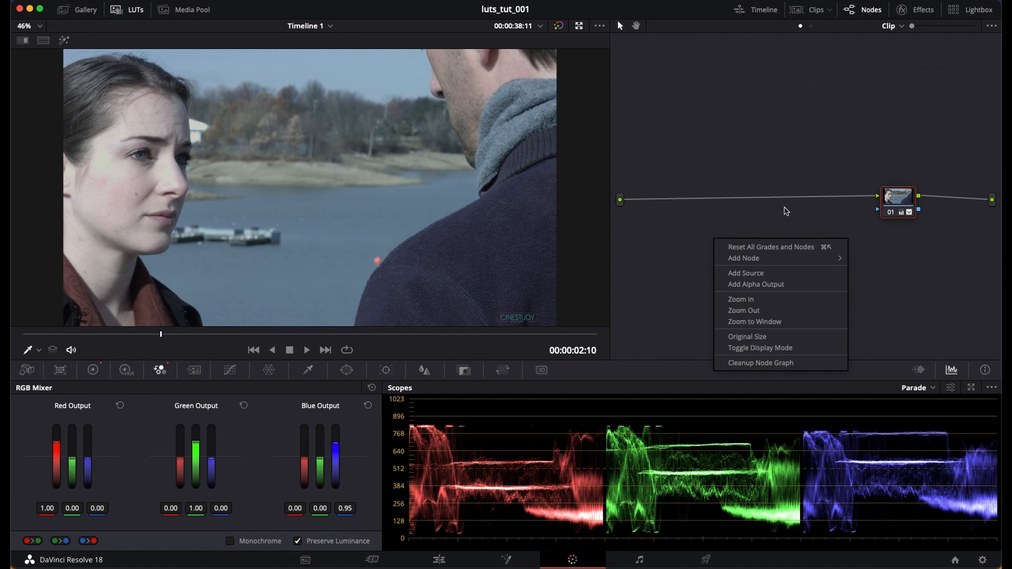
{"action": "mouse_move", "coordinate": [775, 259]}
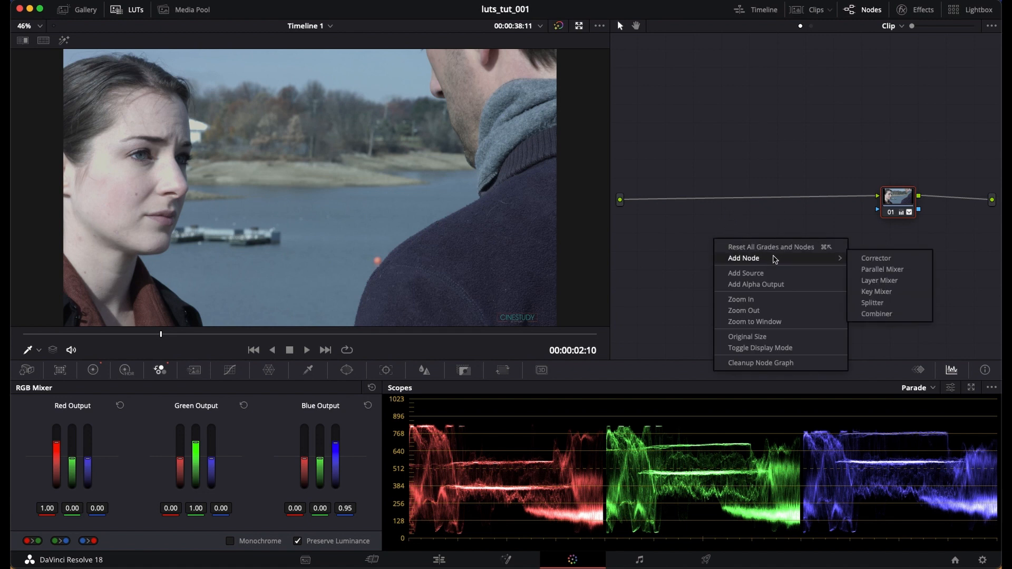
{"action": "left_click", "coordinate": [887, 258]}
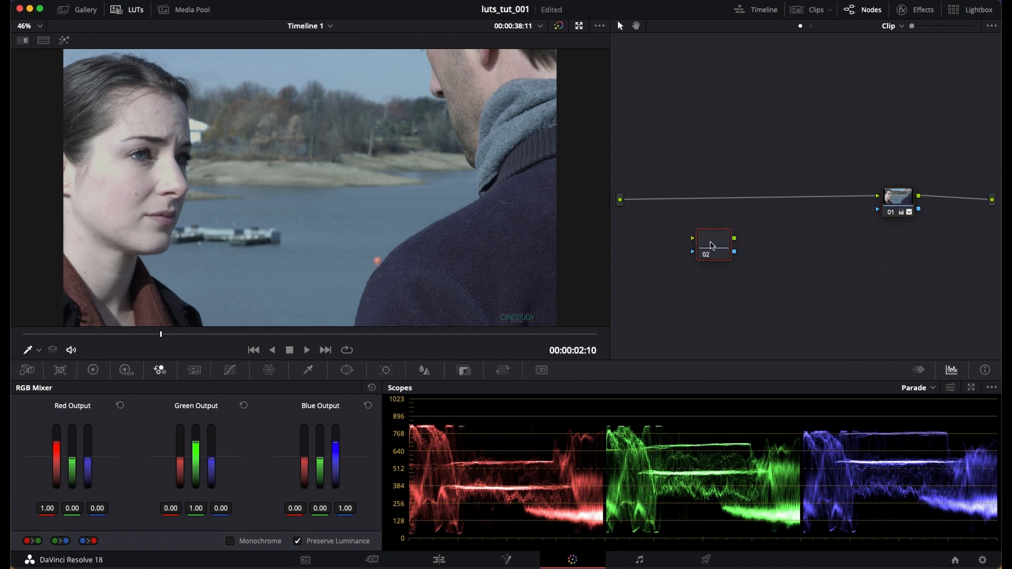
{"action": "left_click_drag", "start_coordinate": [714, 245], "coordinate": [745, 203]}
Apply the Hyla 68 LUT from Luts ONE to the new first node and move the playhead to 00:00:04:09.
{"action": "left_click", "coordinate": [79, 9]}
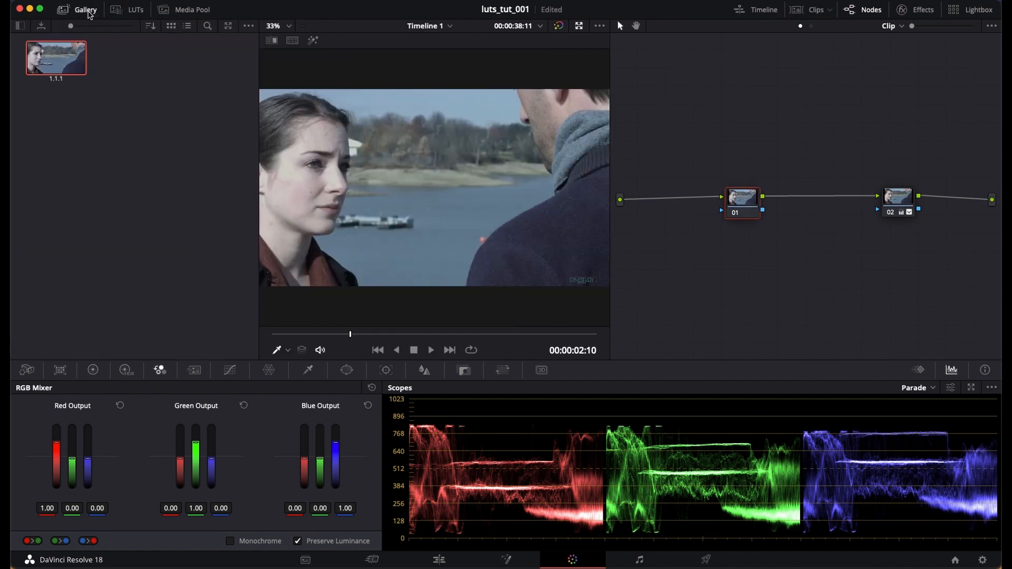
{"action": "left_click", "coordinate": [132, 10]}
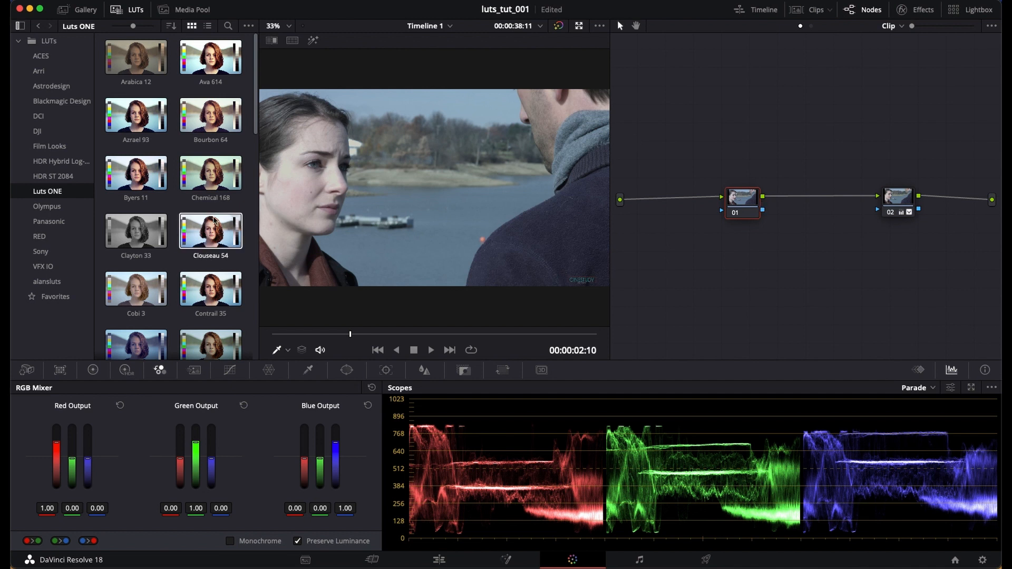
{"action": "scroll", "coordinate": [209, 243], "scroll_direction": "down", "scroll_amount": 4}
{"action": "scroll", "coordinate": [209, 256], "scroll_direction": "down", "scroll_amount": 1}
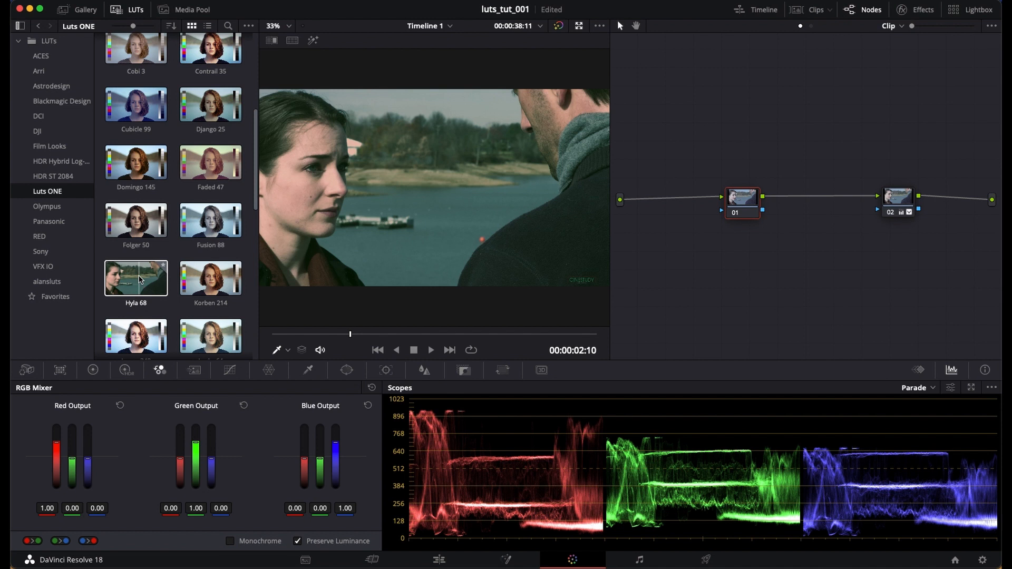
{"action": "left_click_drag", "start_coordinate": [140, 280], "coordinate": [751, 206]}
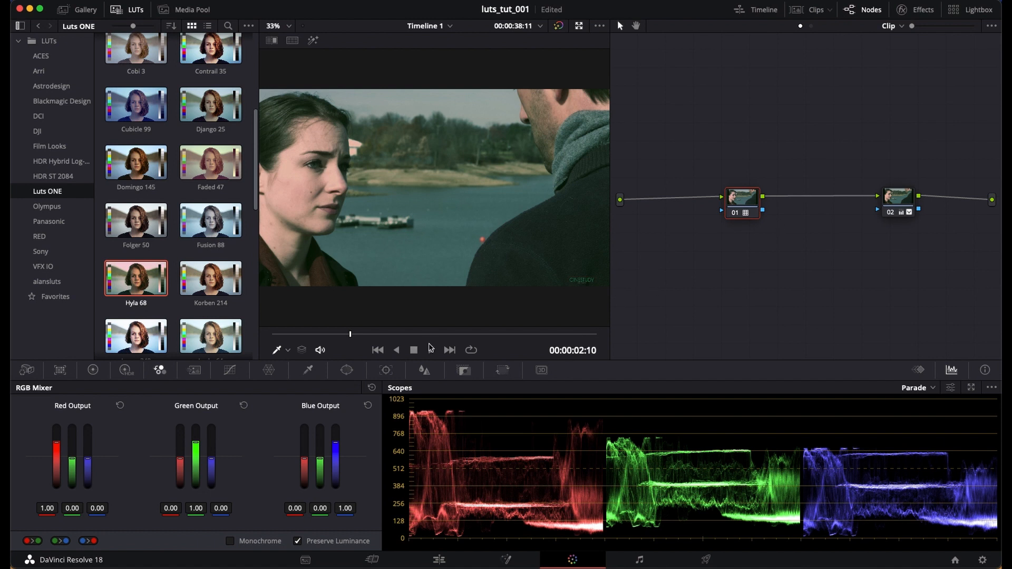
{"action": "left_click_drag", "start_coordinate": [353, 335], "coordinate": [414, 346]}
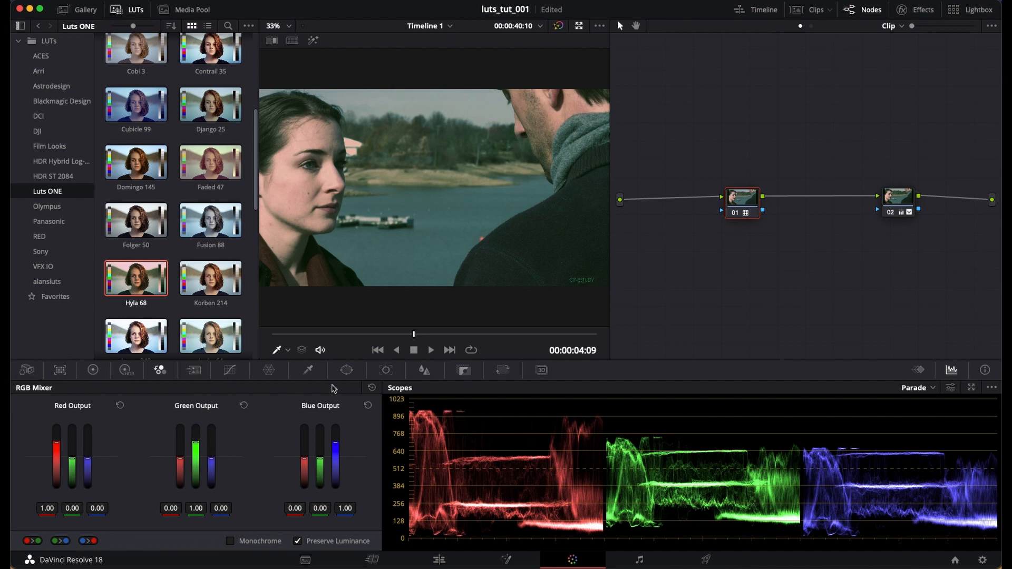
Adjust the LUT strength with the first node's Key Output gain, trying 0.500 and 0.000 before setting it to 0.951.
{"action": "left_click", "coordinate": [466, 374]}
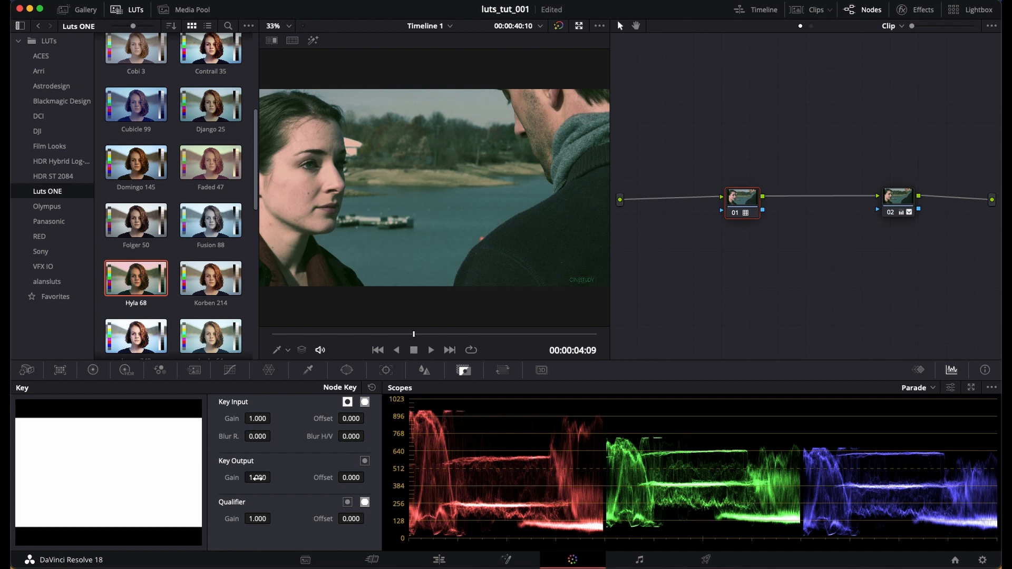
{"action": "left_click_drag", "start_coordinate": [245, 478], "coordinate": [501, 281]}
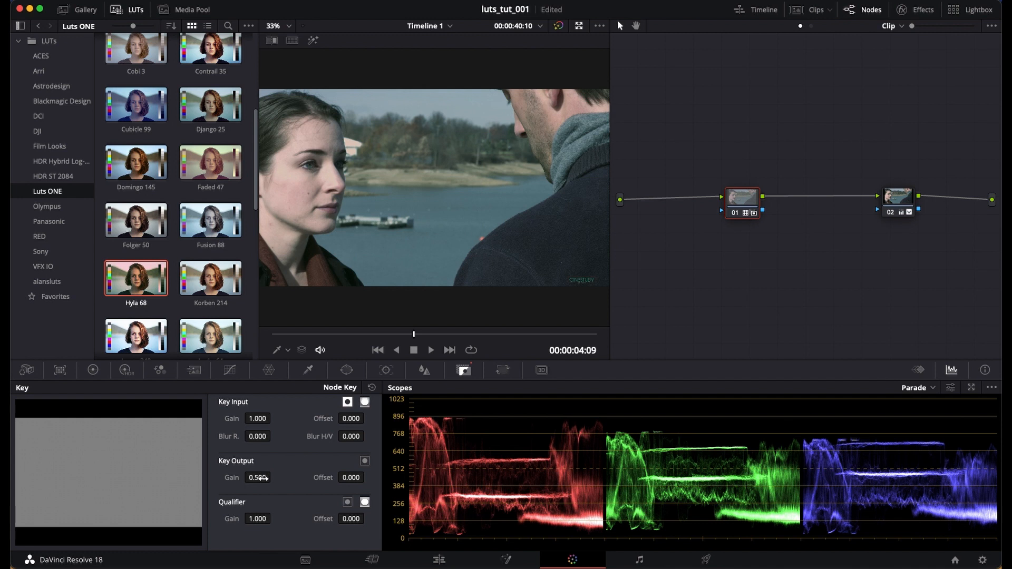
{"action": "left_click_drag", "start_coordinate": [262, 477], "coordinate": [162, 475]}
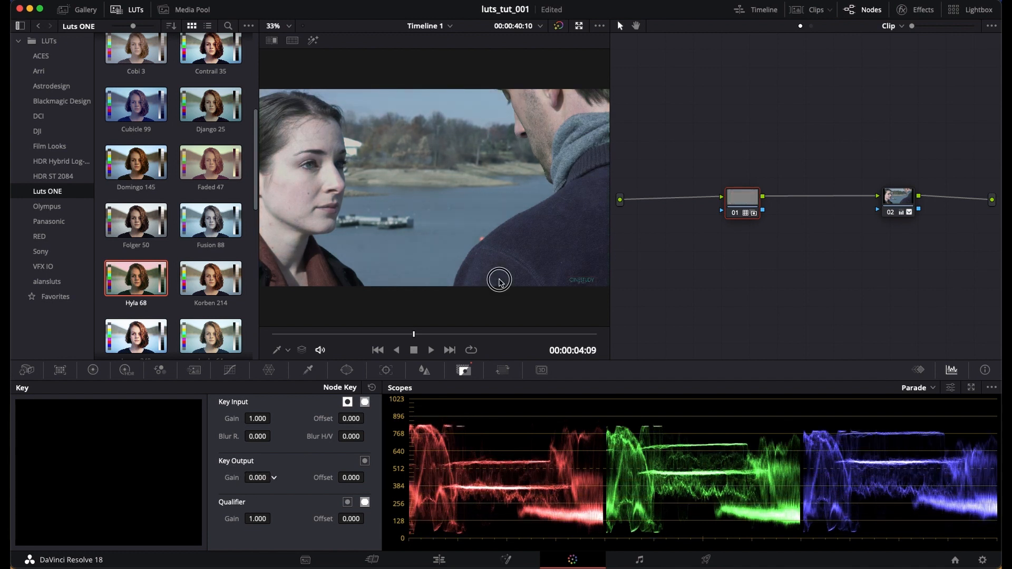
{"action": "left_click_drag", "start_coordinate": [499, 280], "coordinate": [853, 291]}
{"action": "left_click_drag", "start_coordinate": [258, 476], "coordinate": [896, 407]}
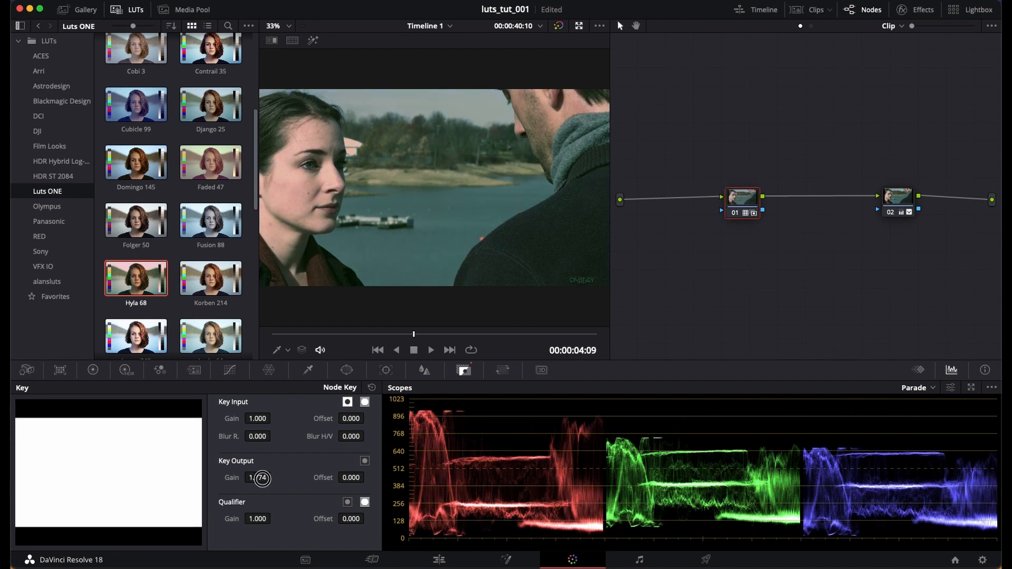
{"action": "left_click_drag", "start_coordinate": [262, 479], "coordinate": [547, 450]}
{"action": "left_click_drag", "start_coordinate": [256, 478], "coordinate": [11, 480]}
{"action": "left_click_drag", "start_coordinate": [257, 478], "coordinate": [11, 475]}
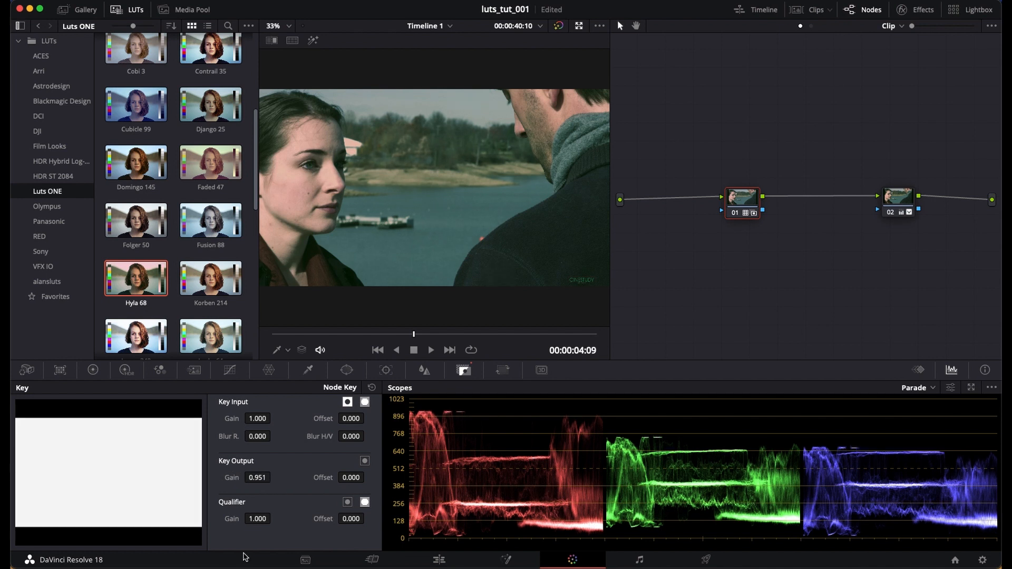
Set the first node's Key Output gain to 0.610 and move the playhead to 00:00:05:04.
{"action": "left_click_drag", "start_coordinate": [258, 477], "coordinate": [66, 483]}
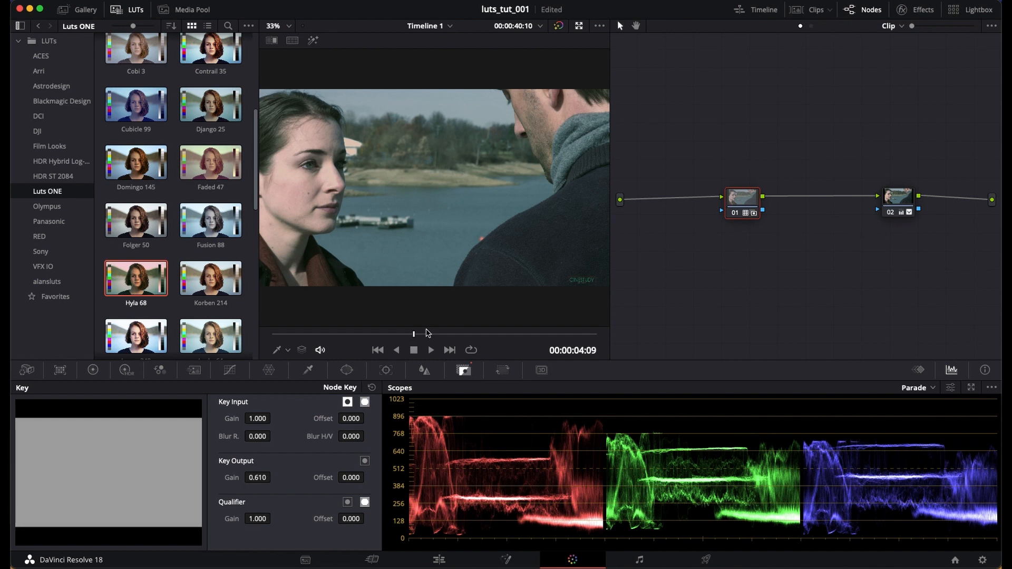
{"action": "left_click_drag", "start_coordinate": [416, 337], "coordinate": [439, 336]}
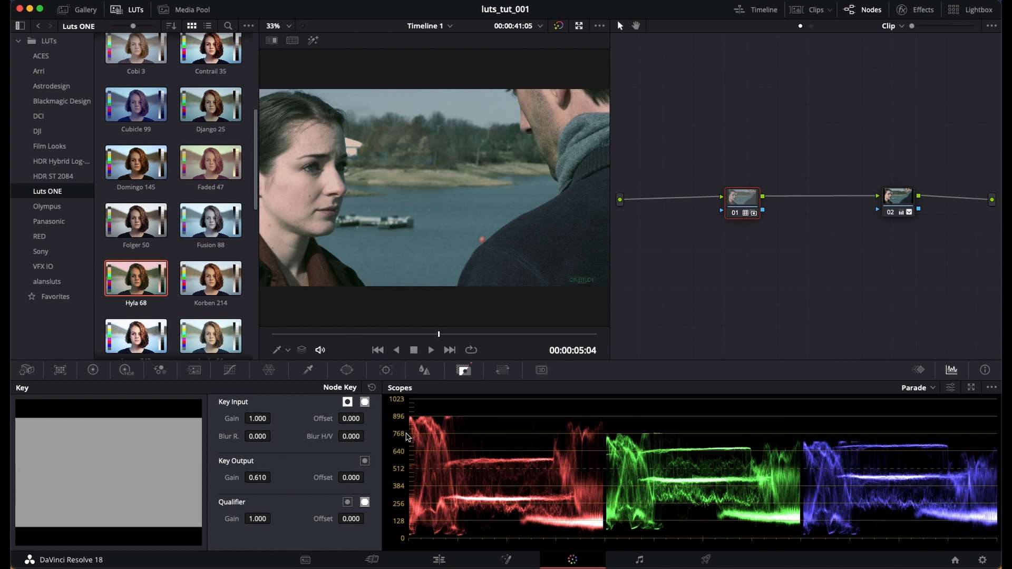
Try a colour temperature of -360.0 on the first node and reset it to the default.
{"action": "left_click", "coordinate": [94, 372]}
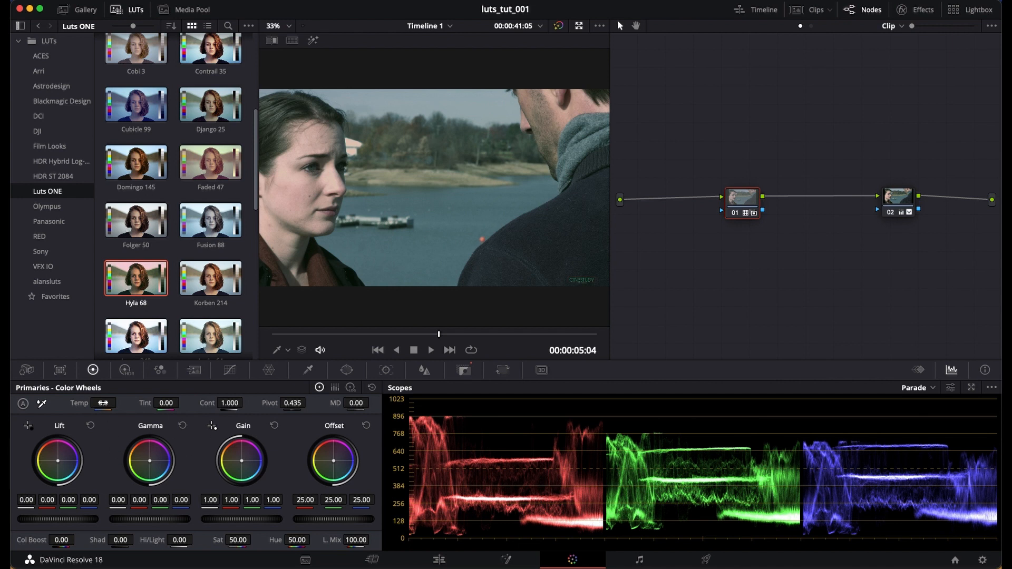
{"action": "mouse_move", "coordinate": [104, 403]}
{"action": "left_mouse_down"}
{"action": "mouse_move", "coordinate": [294, 402]}
{"action": "mouse_move", "coordinate": [105, 408]}
{"action": "mouse_move", "coordinate": [468, 282]}
{"action": "mouse_move", "coordinate": [456, 280]}
{"action": "mouse_move", "coordinate": [584, 290]}
{"action": "mouse_move", "coordinate": [102, 403]}
{"action": "left_mouse_up"}
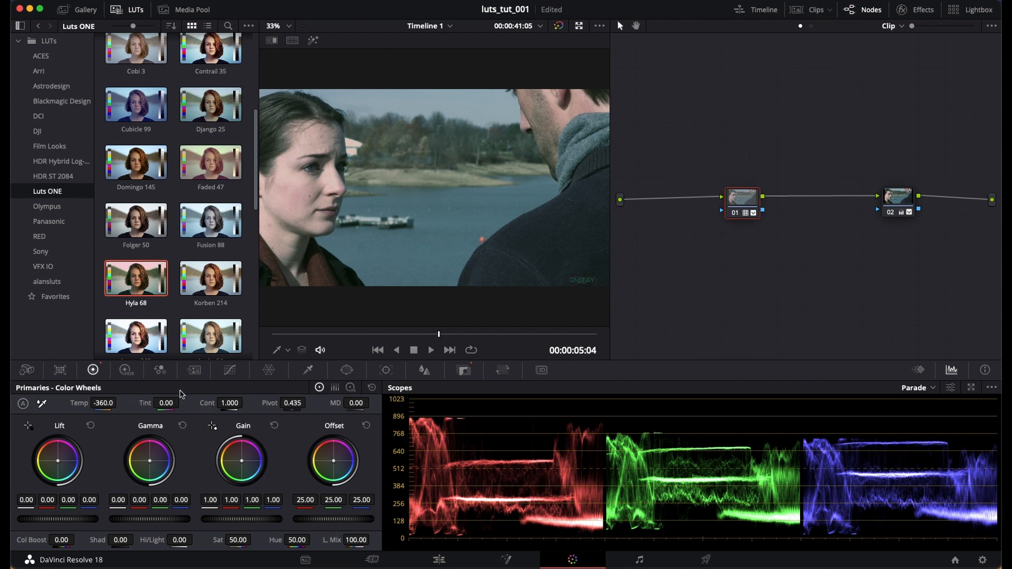
{"action": "double_click", "coordinate": [77, 404]}
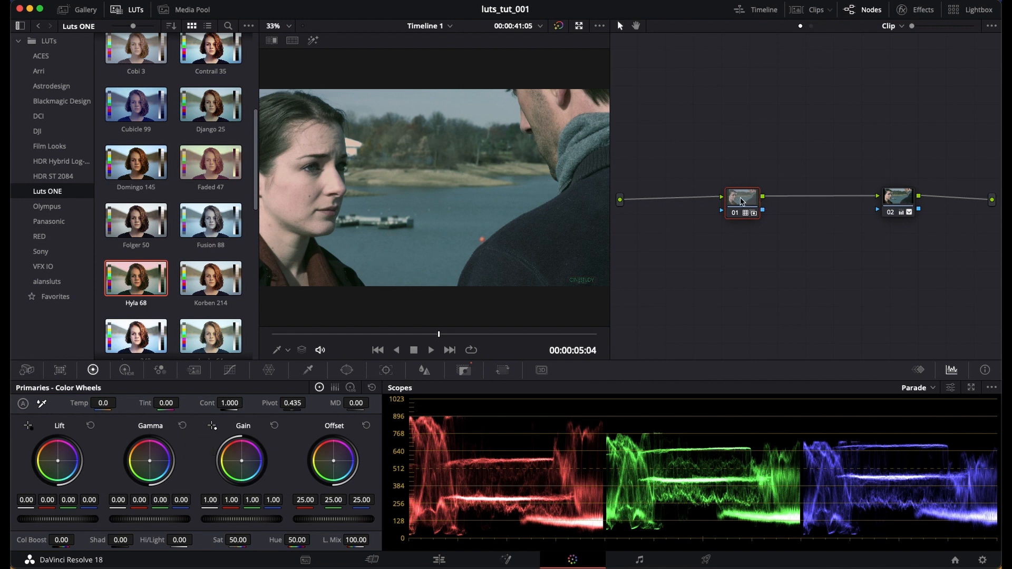
Reset the first node's grade and reposition the node in line with the second one.
{"action": "left_click_drag", "start_coordinate": [741, 201], "coordinate": [748, 181]}
{"action": "right_click", "coordinate": [750, 169]}
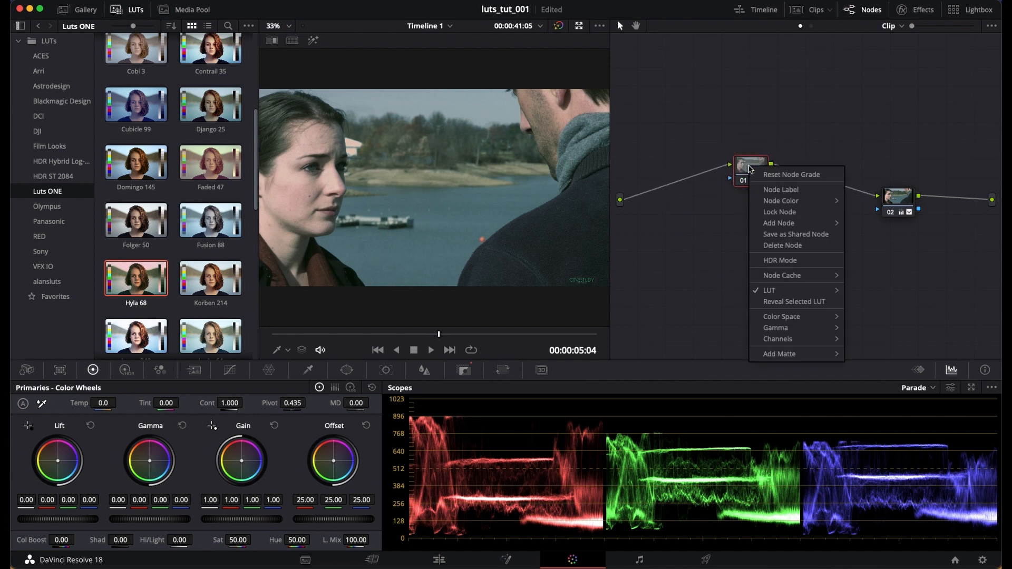
{"action": "left_click", "coordinate": [791, 175]}
{"action": "left_click_drag", "start_coordinate": [750, 171], "coordinate": [753, 198]}
{"action": "right_click", "coordinate": [753, 198]}
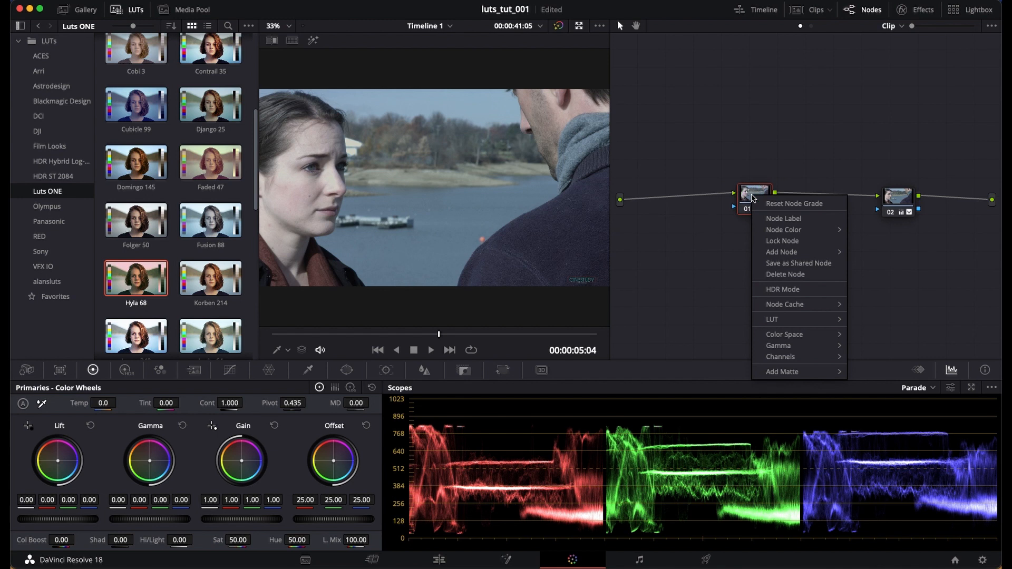
{"action": "left_click", "coordinate": [755, 193]}
Browse and preview the Luts ONE looks, and apply the Reeve 38 LUT to the first node.
{"action": "scroll", "coordinate": [213, 218], "scroll_direction": "down", "scroll_amount": 2}
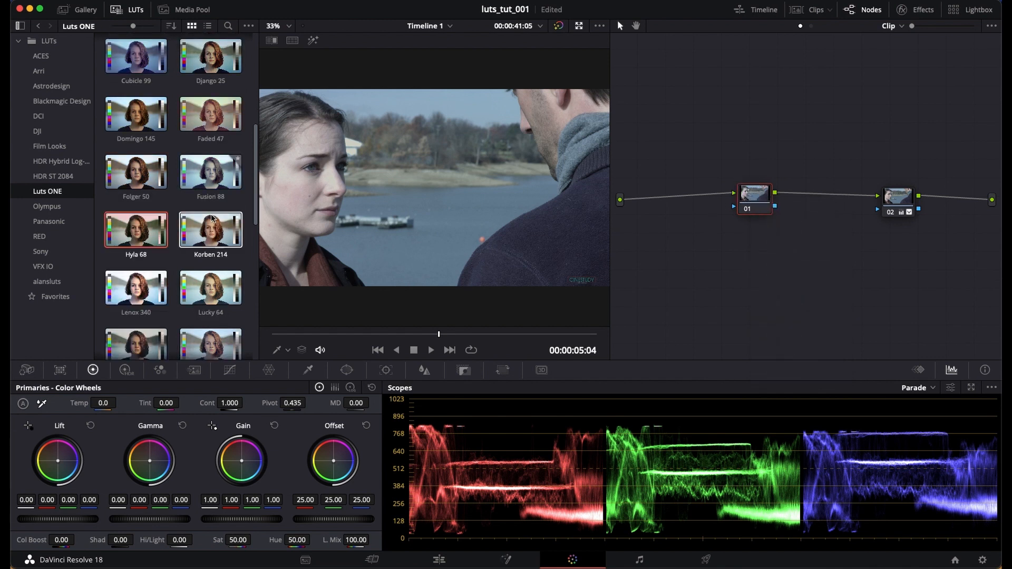
{"action": "scroll", "coordinate": [213, 219], "scroll_direction": "down", "scroll_amount": 4}
{"action": "scroll", "coordinate": [211, 218], "scroll_direction": "up", "scroll_amount": 10}
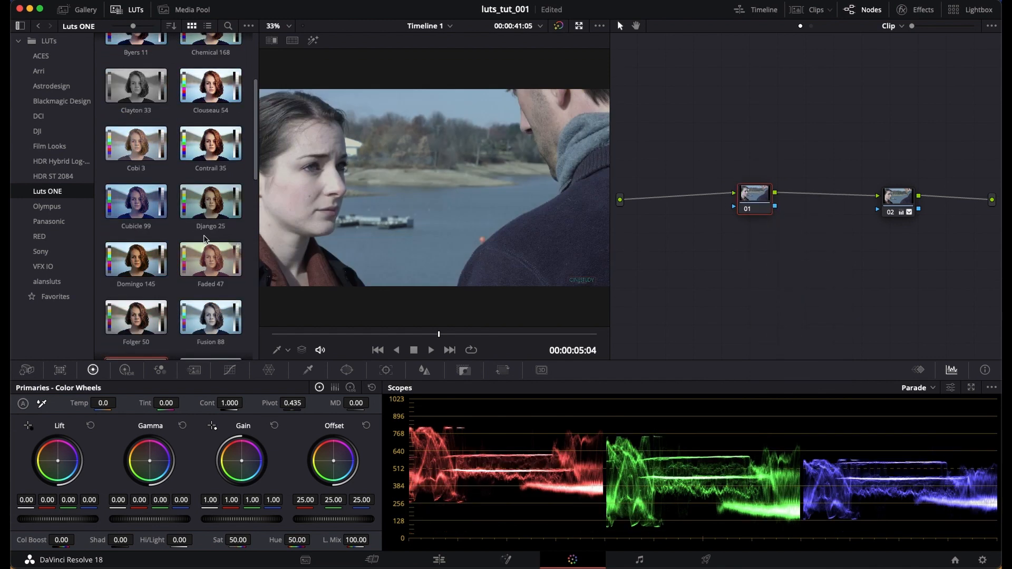
{"action": "scroll", "coordinate": [153, 66], "scroll_direction": "down", "scroll_amount": 10}
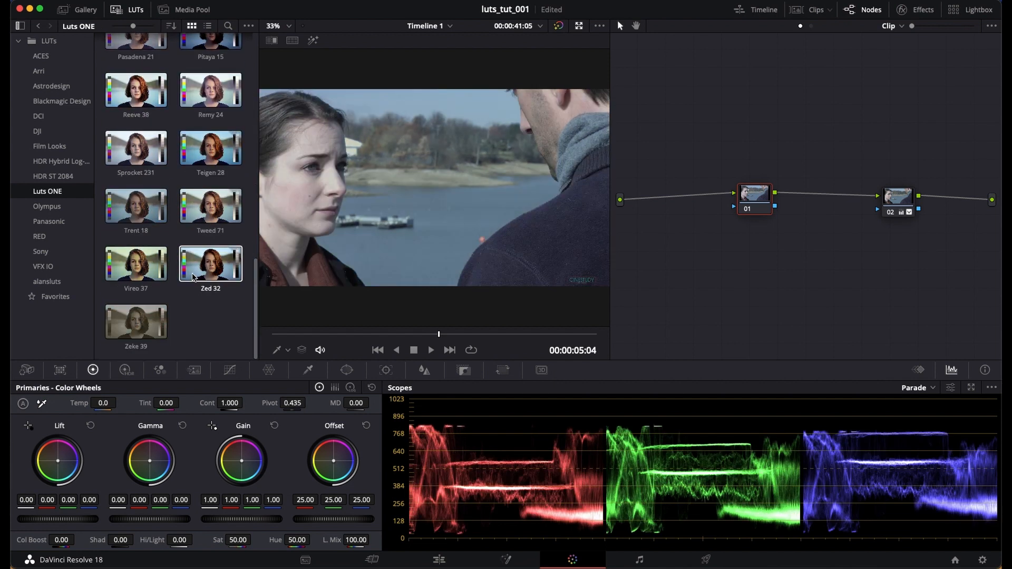
{"action": "left_click", "coordinate": [140, 96]}
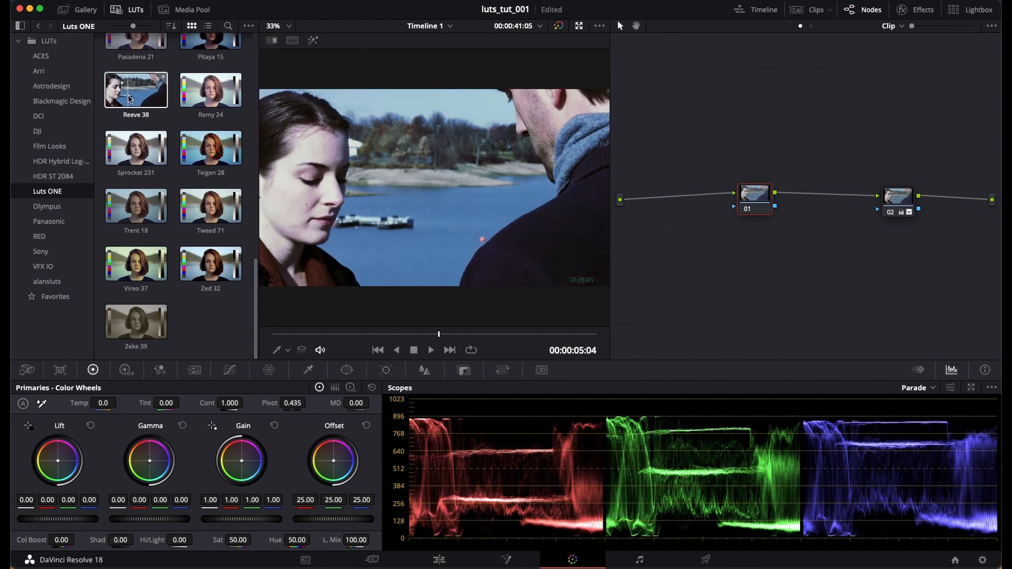
{"action": "left_click_drag", "start_coordinate": [208, 111], "coordinate": [758, 202]}
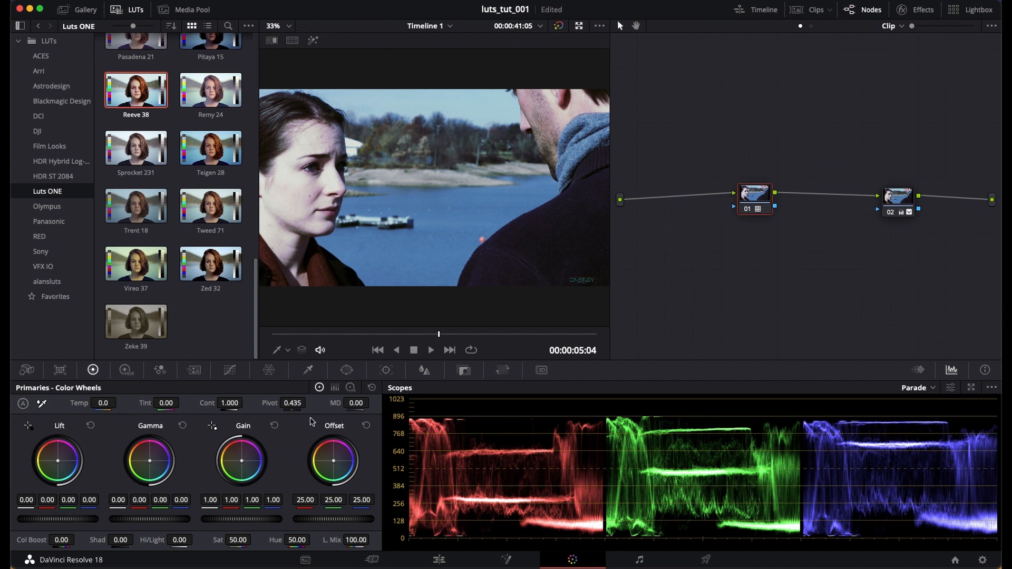
Reduce the Reeve 38 LUT's strength by setting the first node's Key Output gain to 0.655.
{"action": "left_click", "coordinate": [464, 370]}
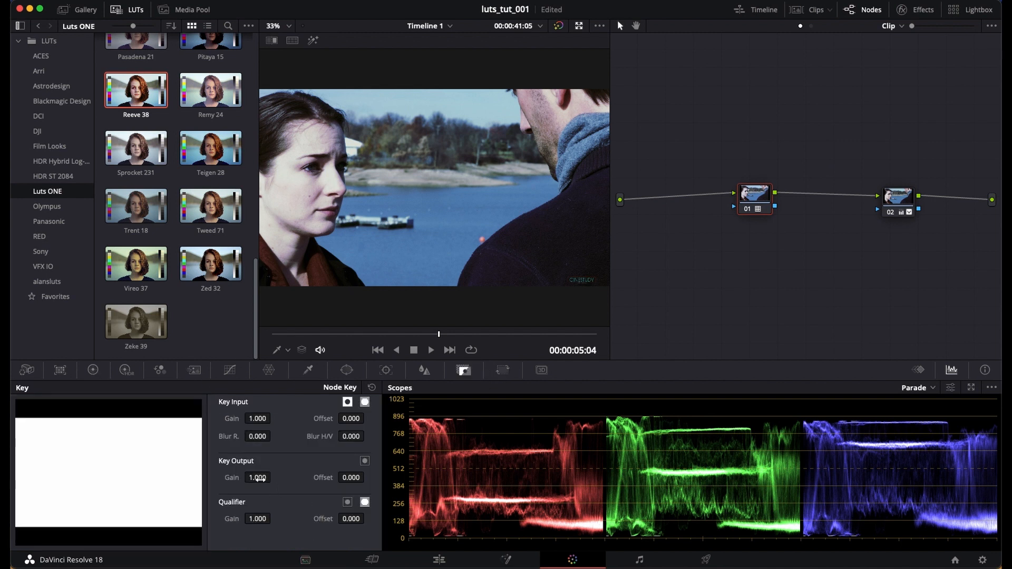
{"action": "left_click_drag", "start_coordinate": [257, 477], "coordinate": [243, 478]}
{"action": "left_click_drag", "start_coordinate": [115, 473], "coordinate": [68, 472]}
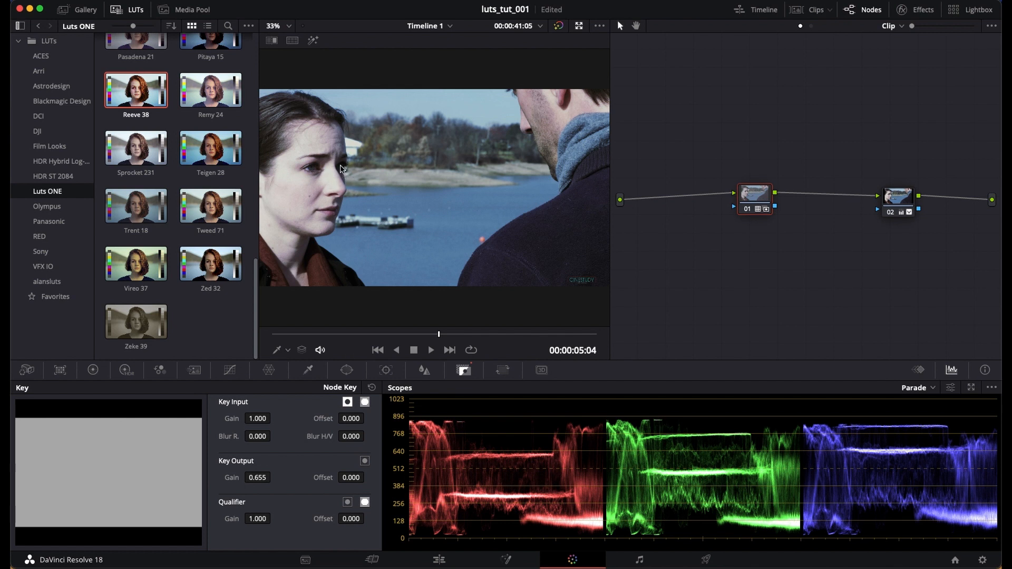
Set the first node's contrast to 0.692 and raise its master Lift to 0.03.
{"action": "left_click", "coordinate": [94, 370]}
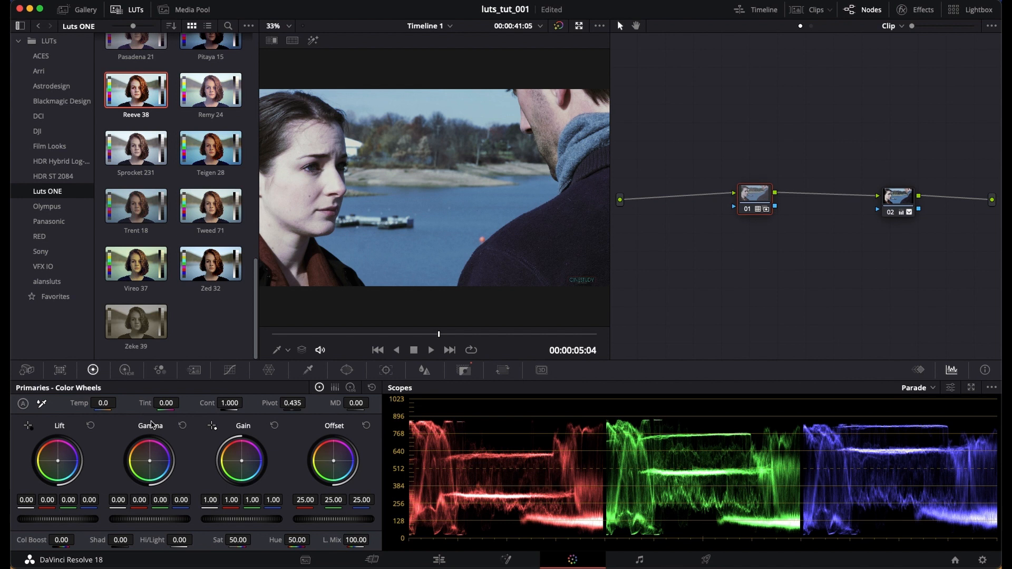
{"action": "left_click_drag", "start_coordinate": [230, 403], "coordinate": [145, 410]}
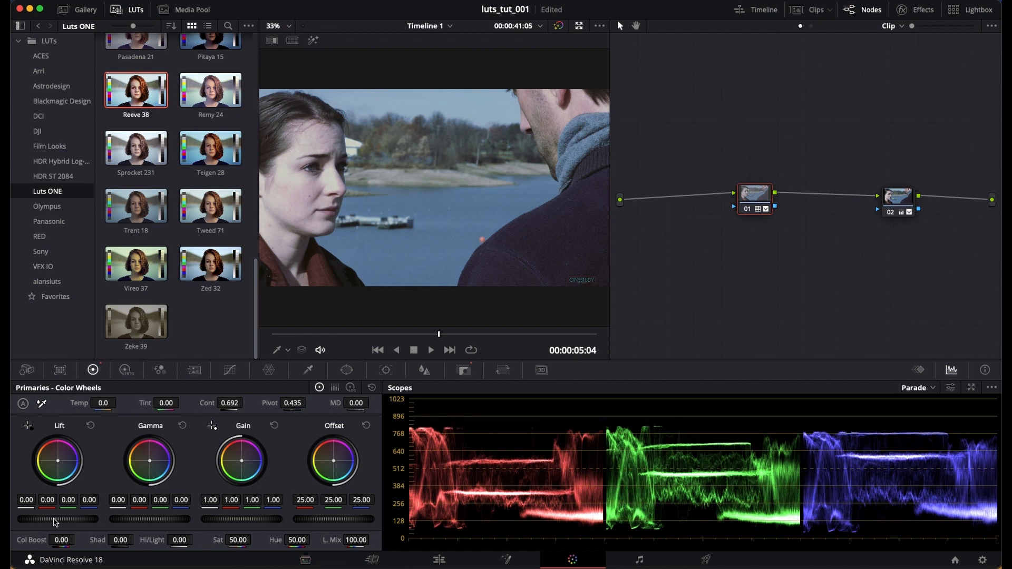
{"action": "left_click_drag", "start_coordinate": [55, 522], "coordinate": [82, 523]}
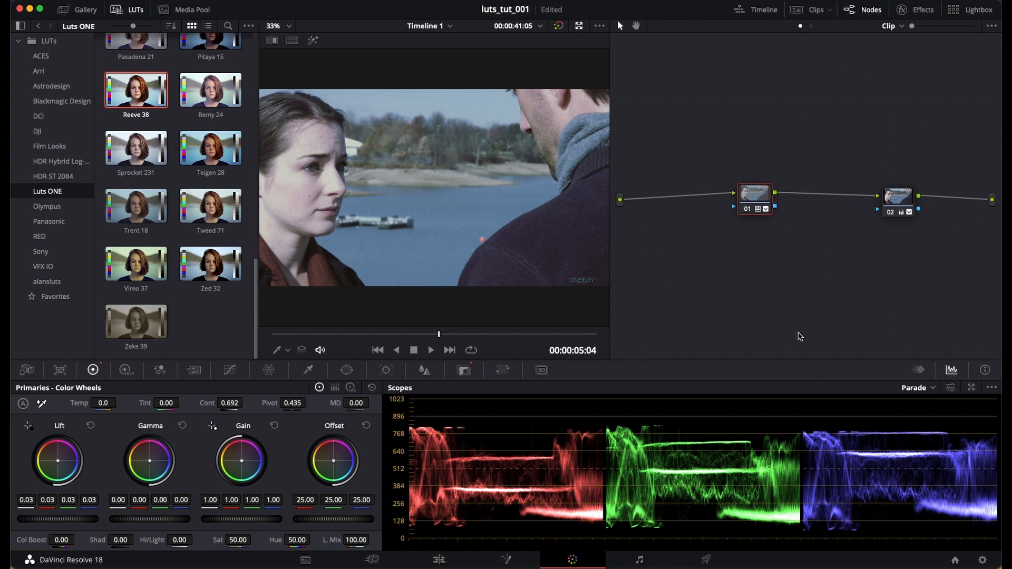
Shift the first node slightly towards the source and reset its grade, clearing its LUT and adjustments.
{"action": "mouse_move", "coordinate": [755, 199]}
{"action": "left_mouse_down"}
{"action": "mouse_move", "coordinate": [732, 198]}
{"action": "mouse_move", "coordinate": [741, 202]}
{"action": "left_mouse_up"}
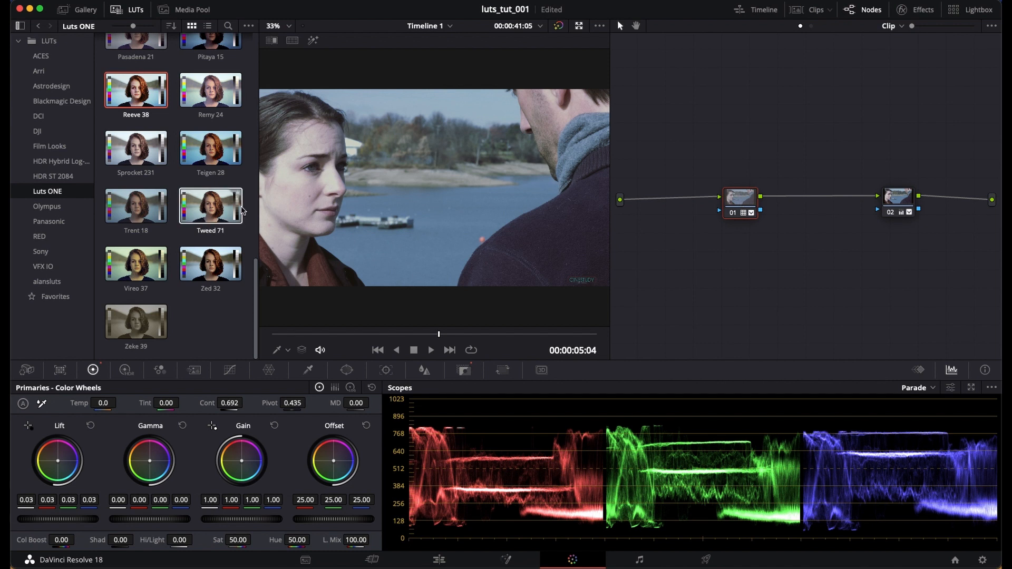
{"action": "right_click", "coordinate": [730, 210]}
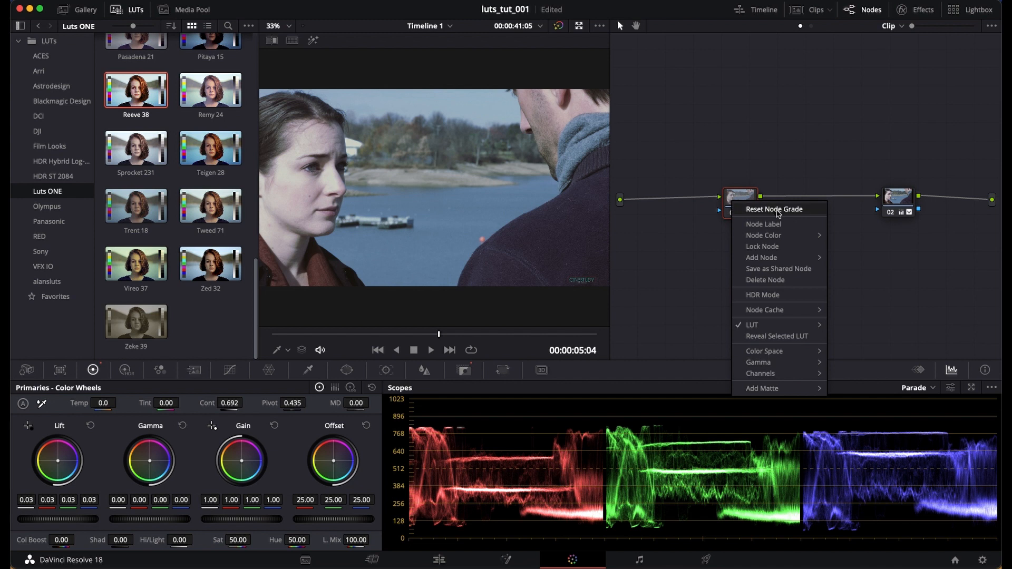
{"action": "left_click", "coordinate": [759, 211]}
Preview more Luts ONE looks on the clip and apply the Teigen 28 LUT to the first node.
{"action": "scroll", "coordinate": [247, 255], "scroll_direction": "up", "scroll_amount": 5}
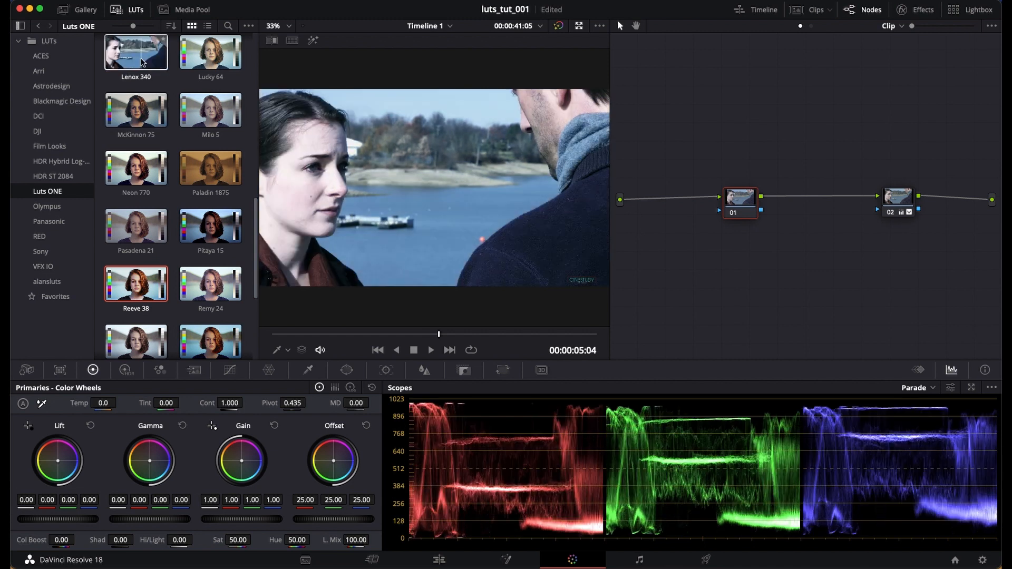
{"action": "scroll", "coordinate": [183, 227], "scroll_direction": "down", "scroll_amount": 5}
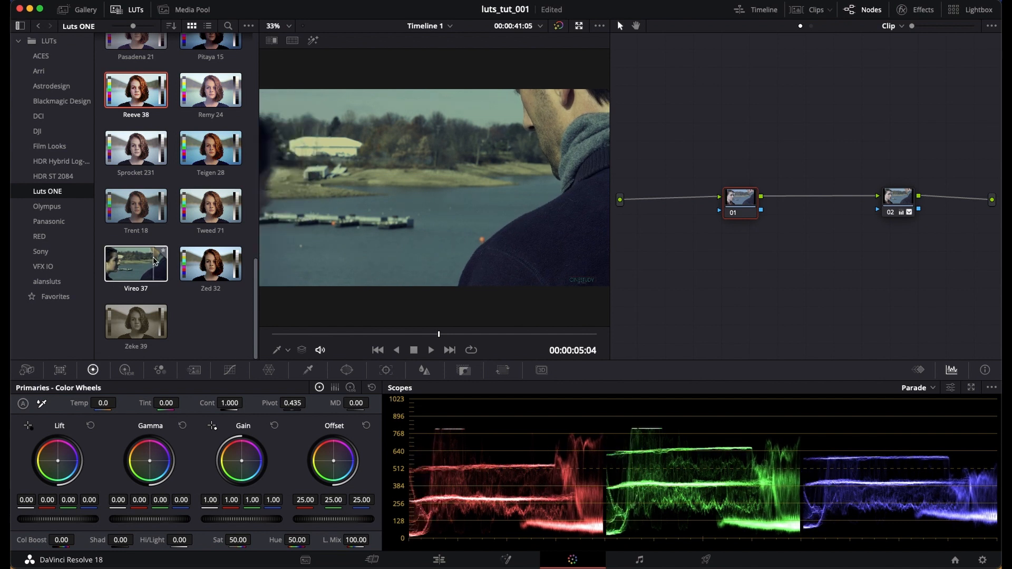
{"action": "scroll", "coordinate": [179, 260], "scroll_direction": "up", "scroll_amount": 3}
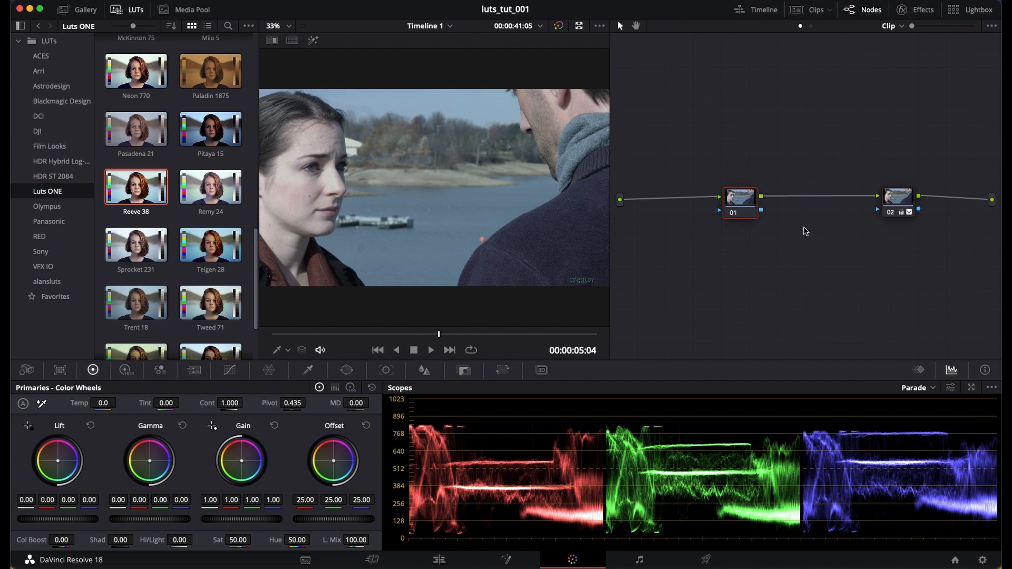
{"action": "left_click", "coordinate": [464, 370]}
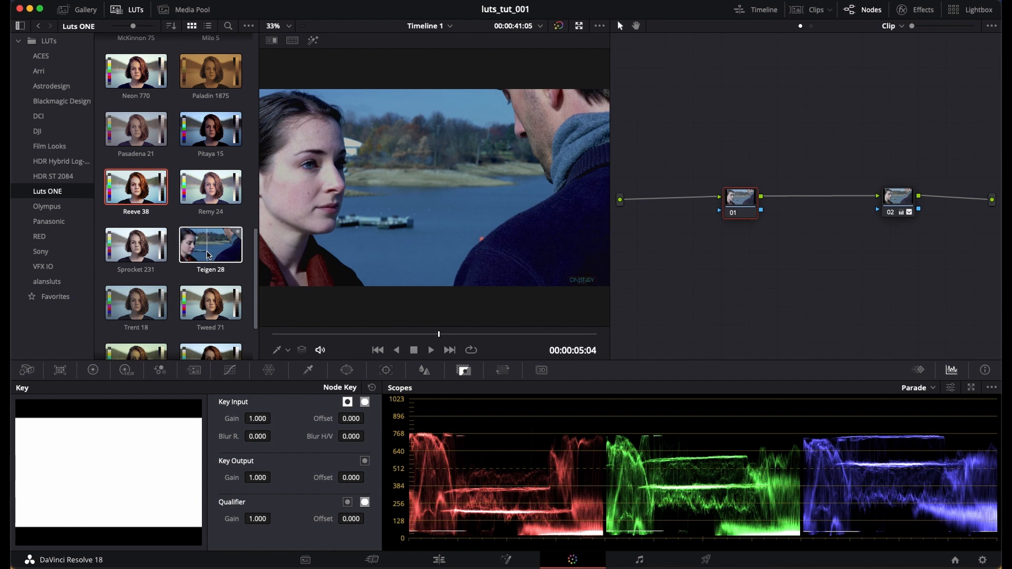
{"action": "left_click", "coordinate": [214, 255]}
{"action": "left_click_drag", "start_coordinate": [213, 255], "coordinate": [739, 203]}
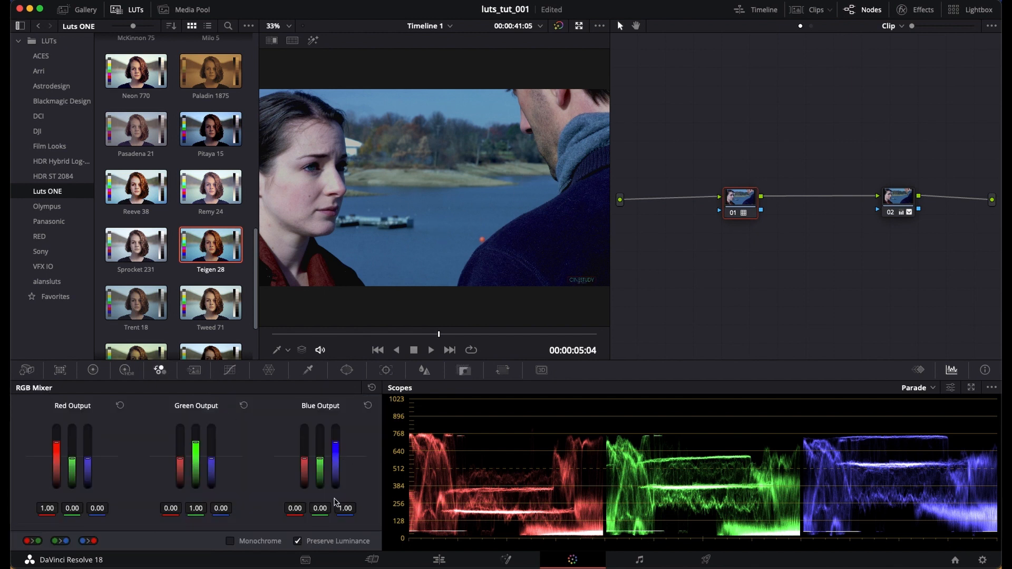
Set the blue value of the RGB Mixer's Blue Output to 0.83 and slightly lower the first node's contrast.
{"action": "left_click_drag", "start_coordinate": [345, 509], "coordinate": [335, 511]}
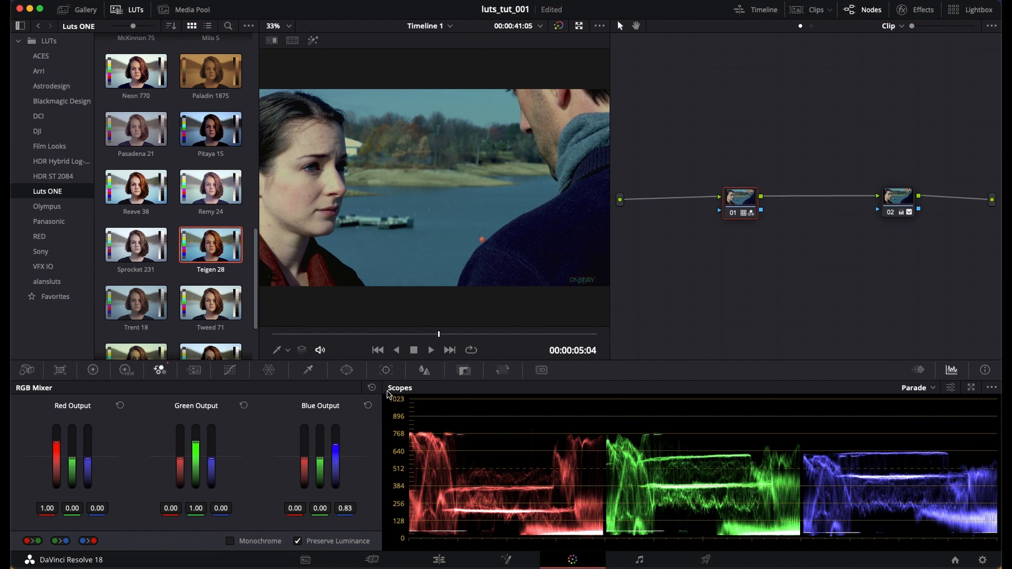
{"action": "left_click", "coordinate": [93, 370]}
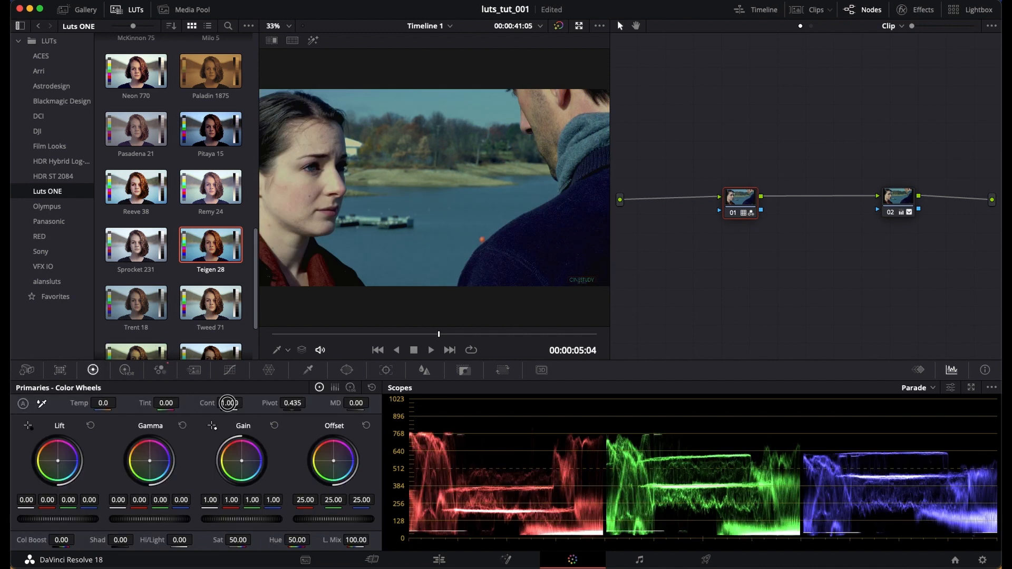
{"action": "left_click_drag", "start_coordinate": [230, 404], "coordinate": [201, 402]}
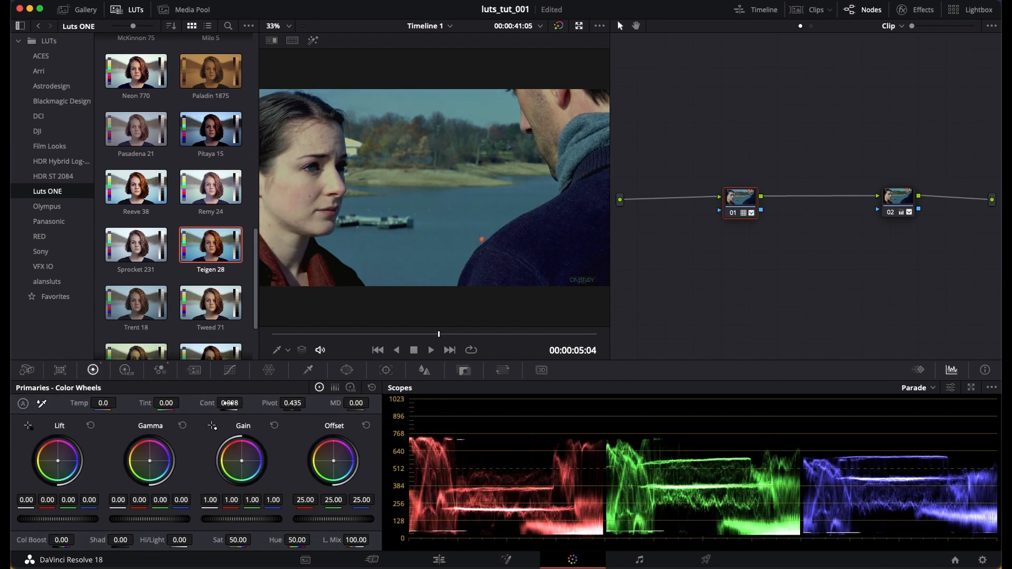